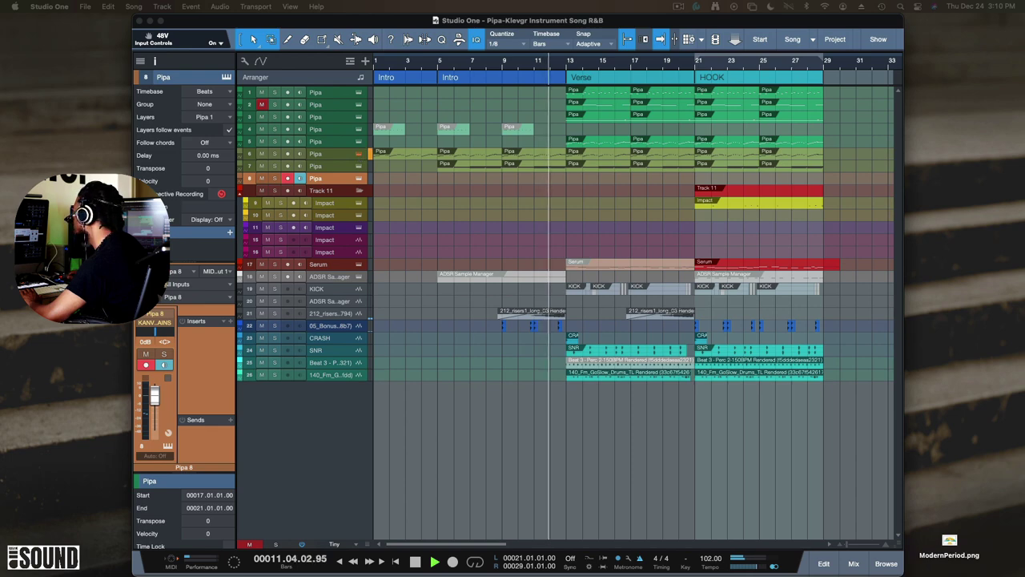
- Open the Pipa instrument on track 8, move its window below the tracks to view it during playback, and close it
left_click(300, 178)
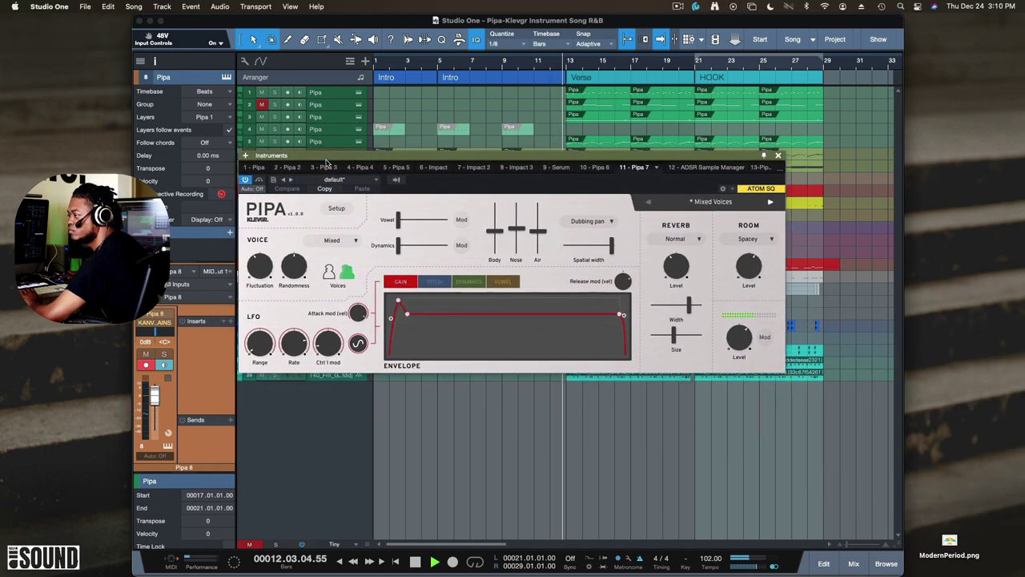
left_click_drag(321, 156, 231, 353)
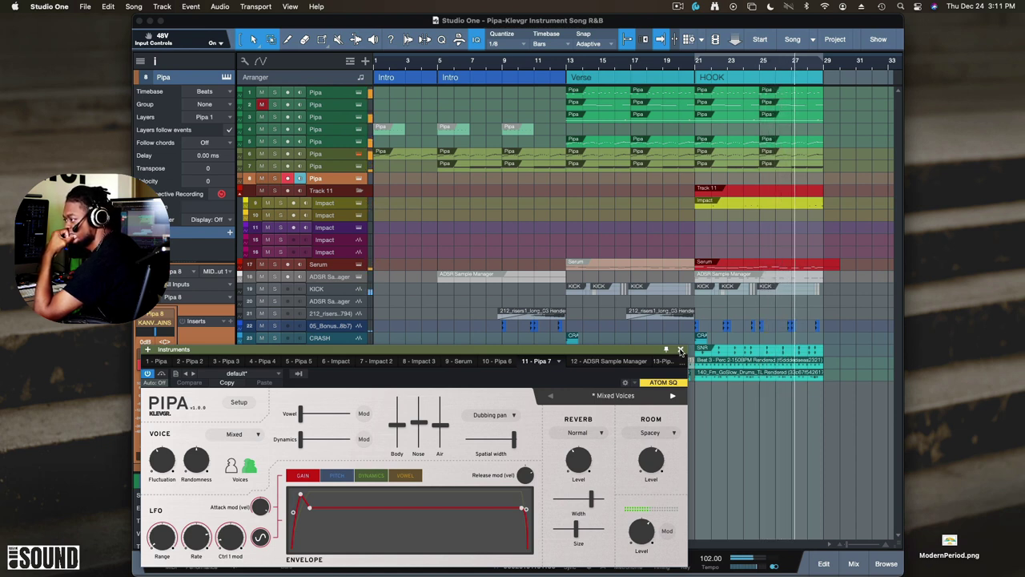
left_click(680, 350)
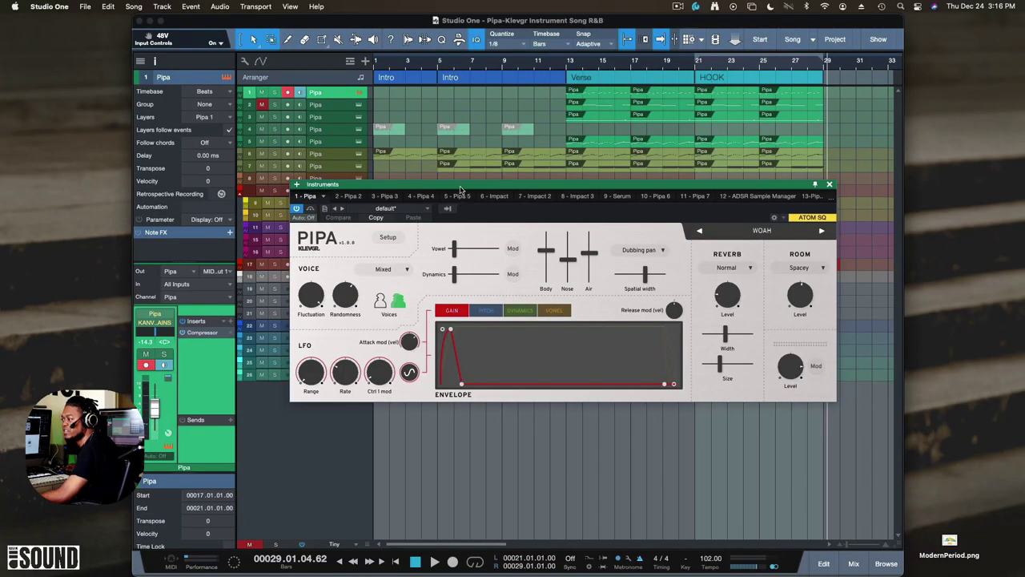
- Loop playback over the first Intro section and raise the reverb level of the Mixed Voices patch
left_click_drag(461, 190, 540, 164)
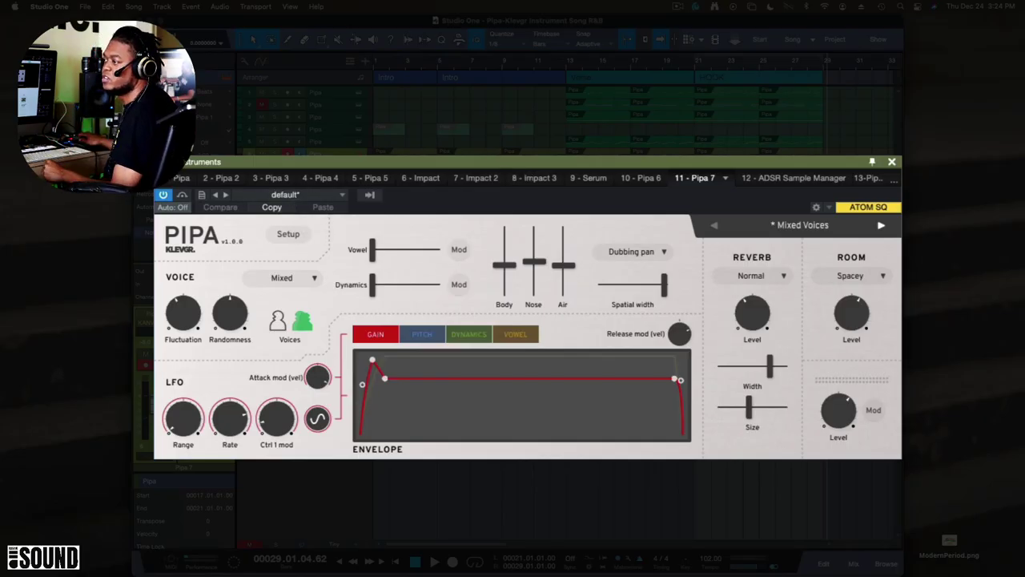
left_click(385, 78)
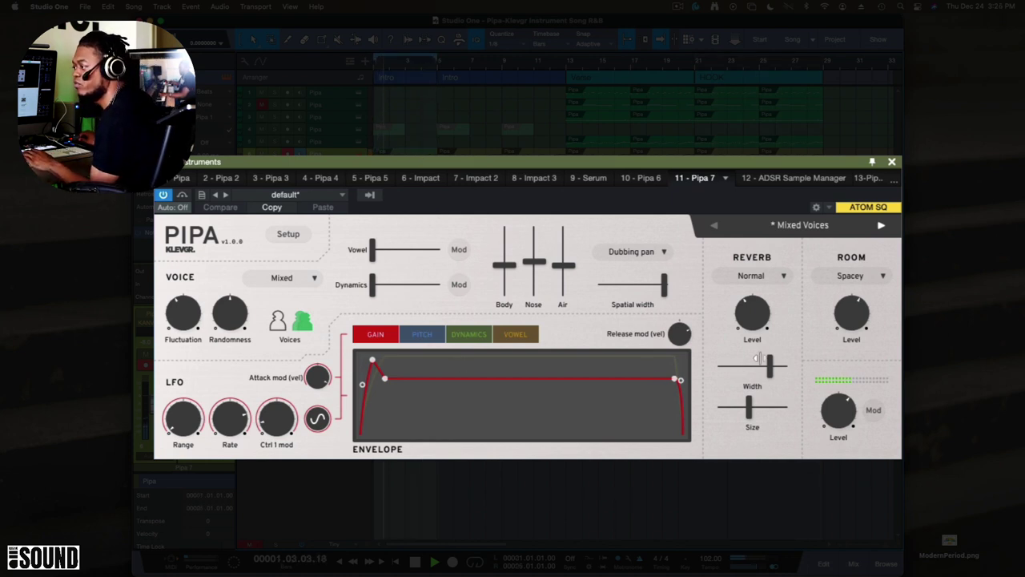
left_click_drag(753, 320, 752, 317)
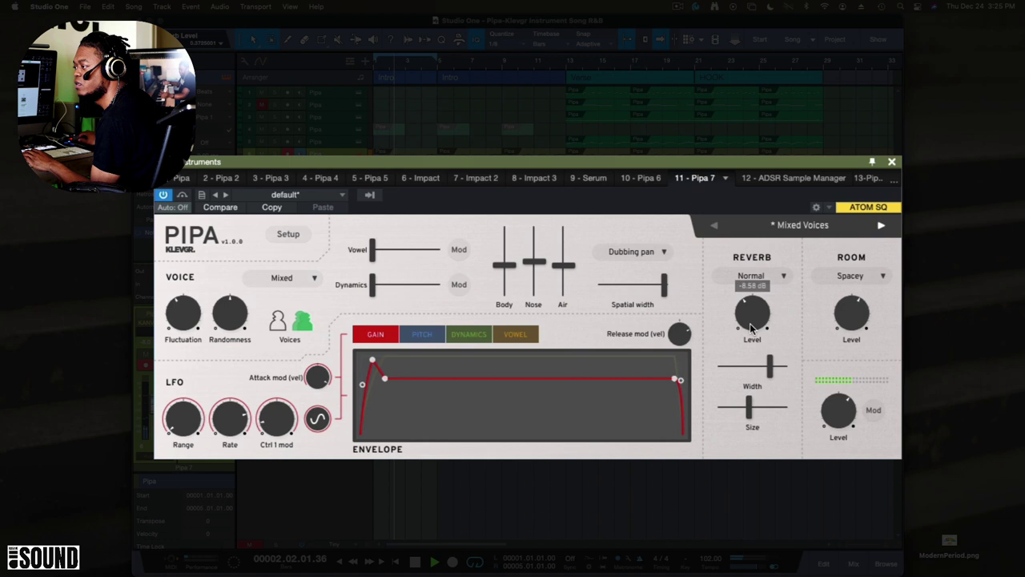
- Audition the reverb types Dark, Bright, Cold, Warm and Boomy, ending on Bright
left_click(761, 276)
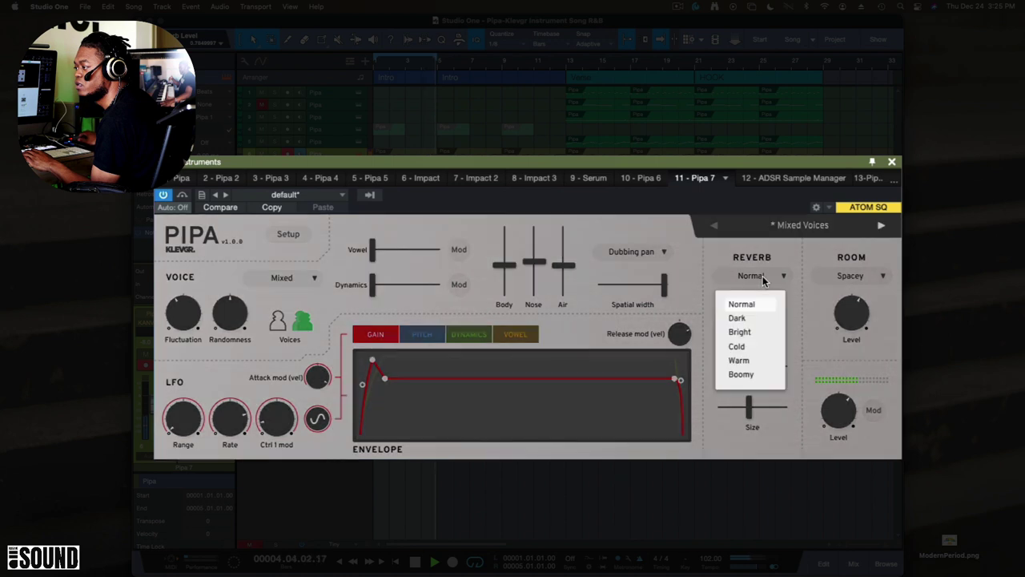
left_click(747, 318)
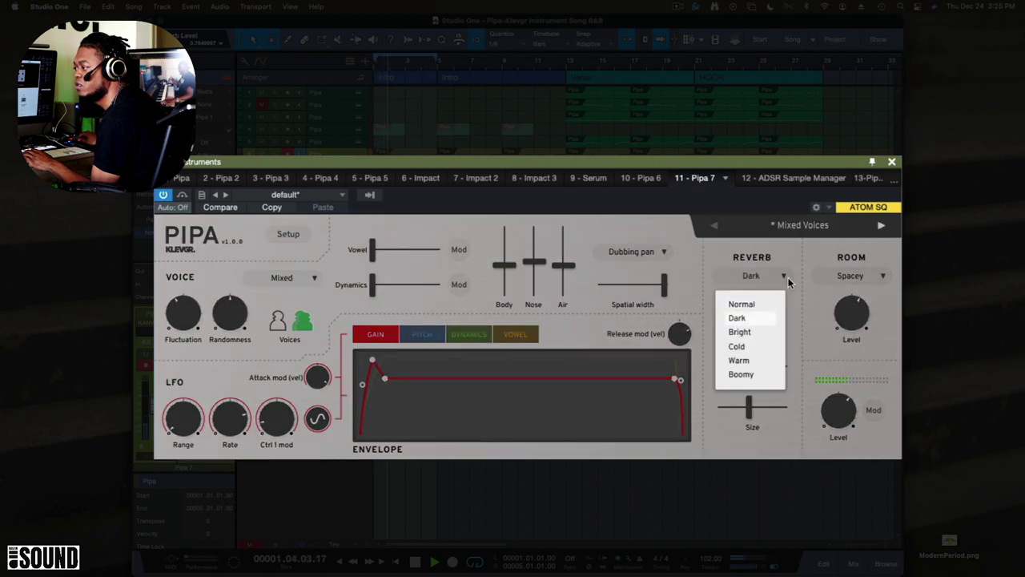
left_click(741, 333)
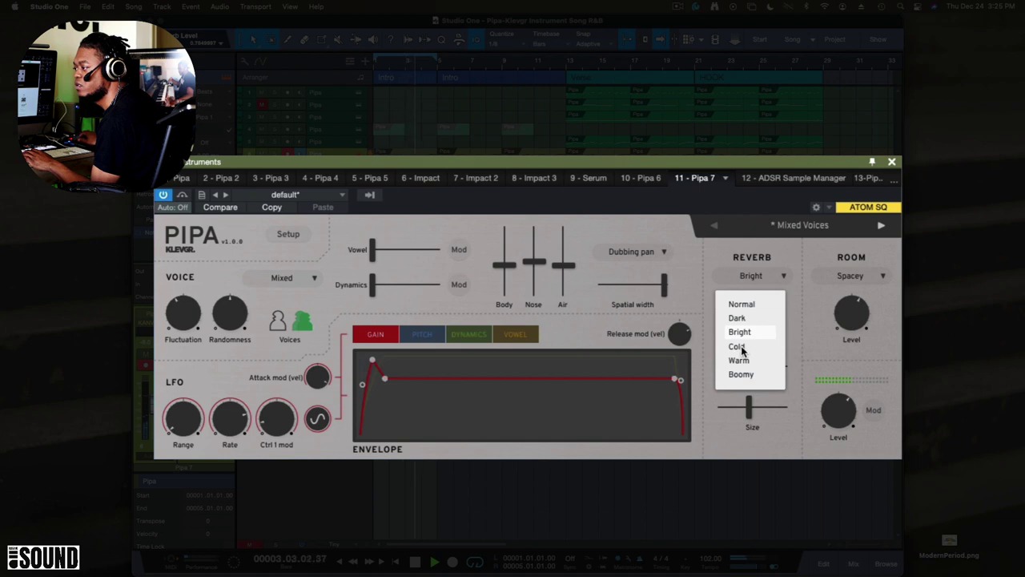
left_click(741, 350)
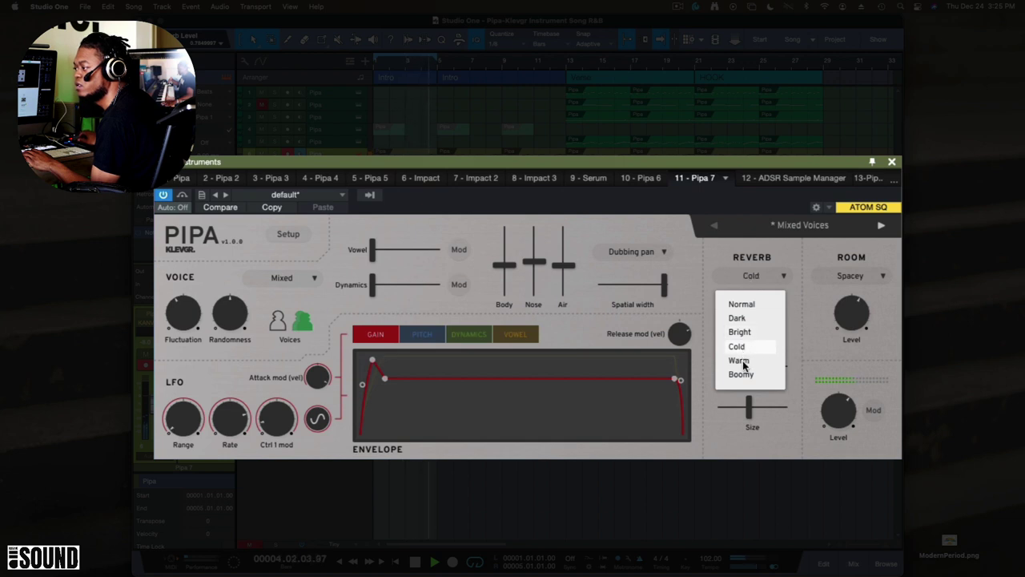
left_click(744, 364)
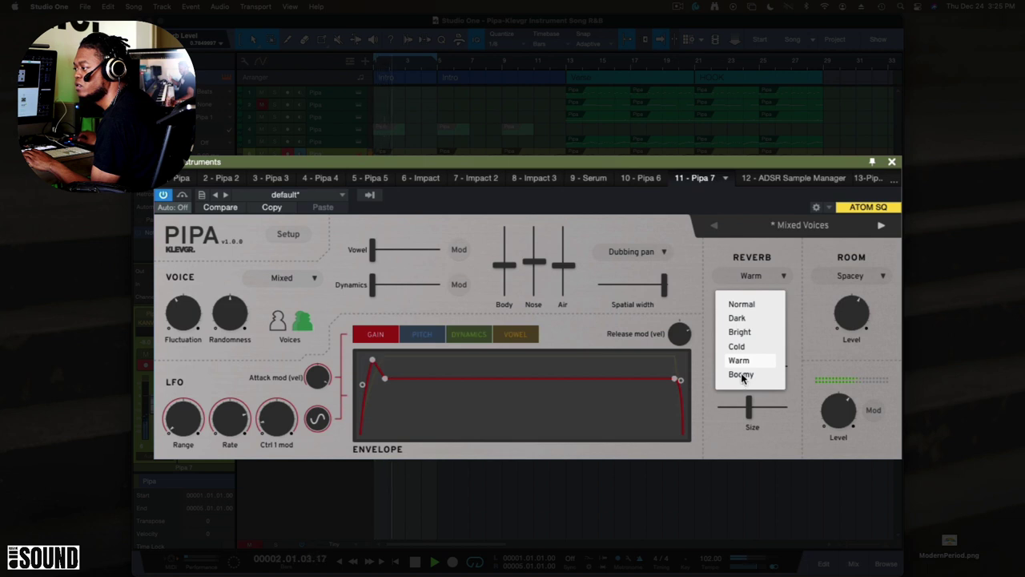
left_click(742, 377)
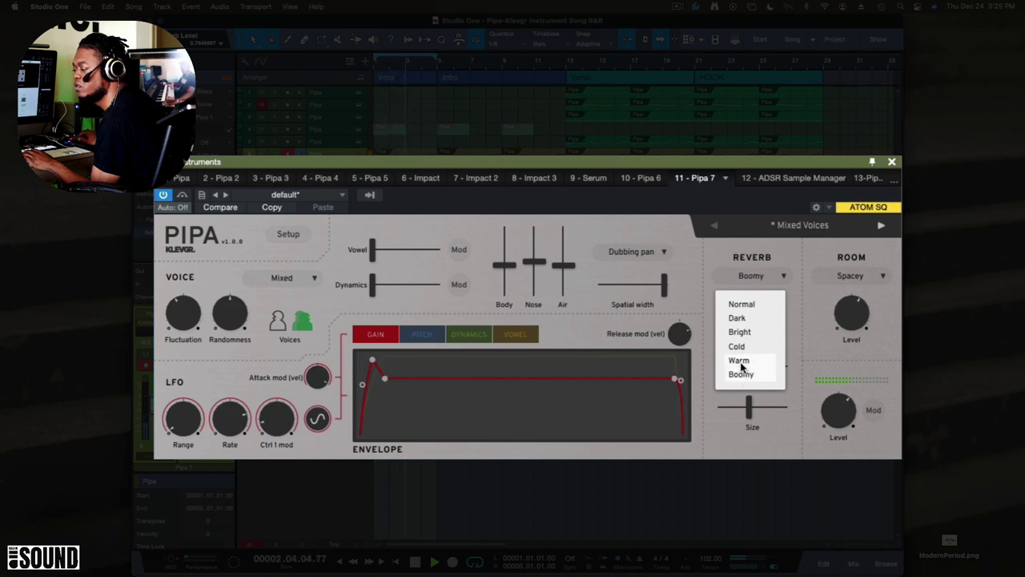
left_click(740, 363)
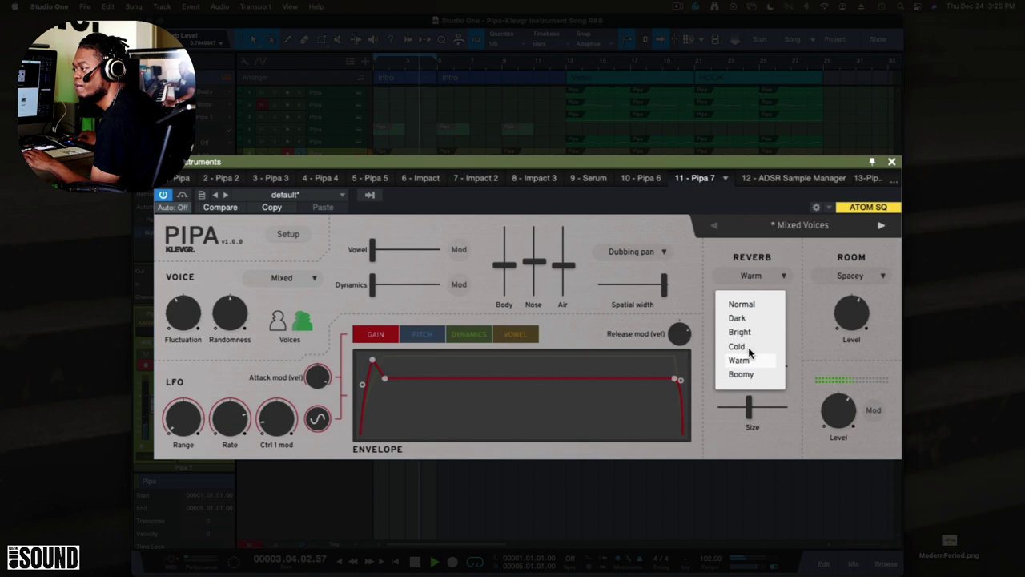
left_click(742, 349)
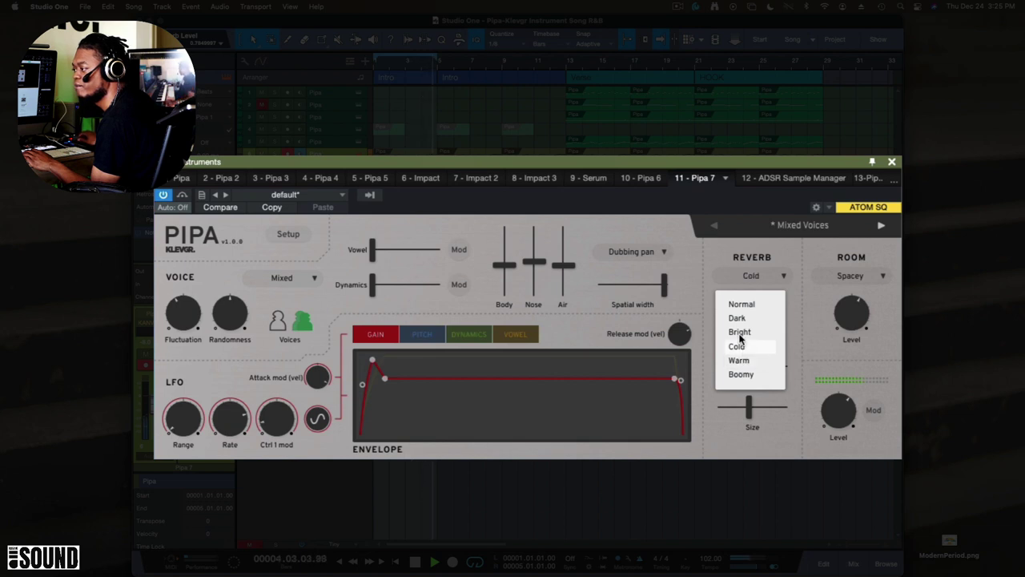
left_click(740, 334)
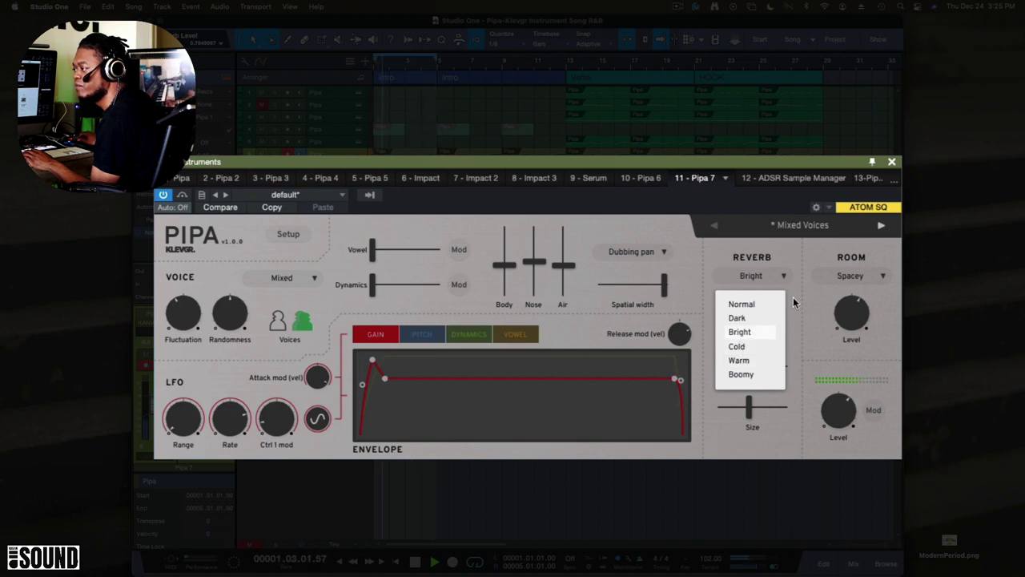
left_click(793, 302)
- Increase the reverb width slightly and set the reverb size to about 68%
left_click_drag(782, 367, 771, 366)
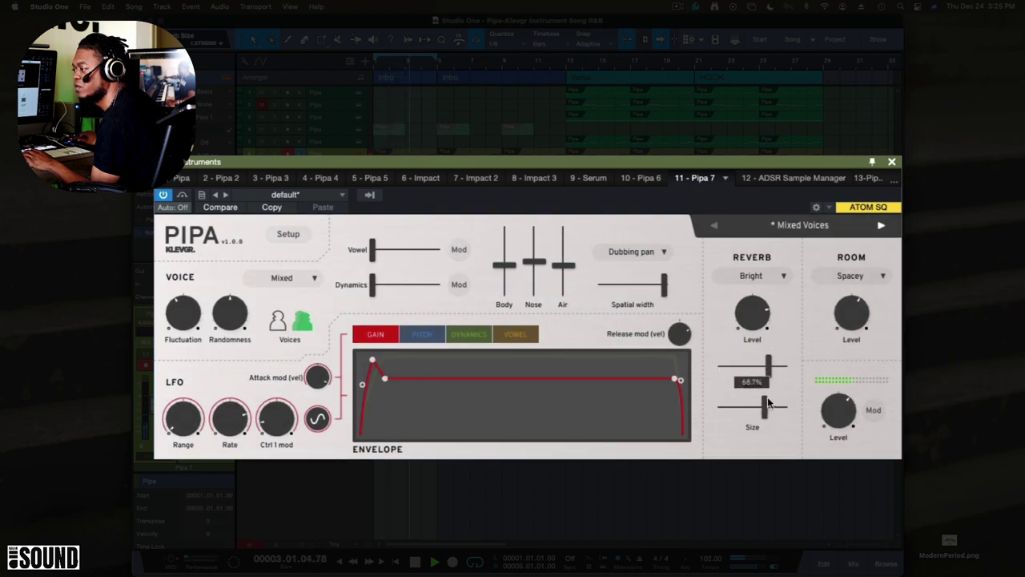
left_click_drag(768, 402, 780, 401)
left_click_drag(769, 366, 775, 366)
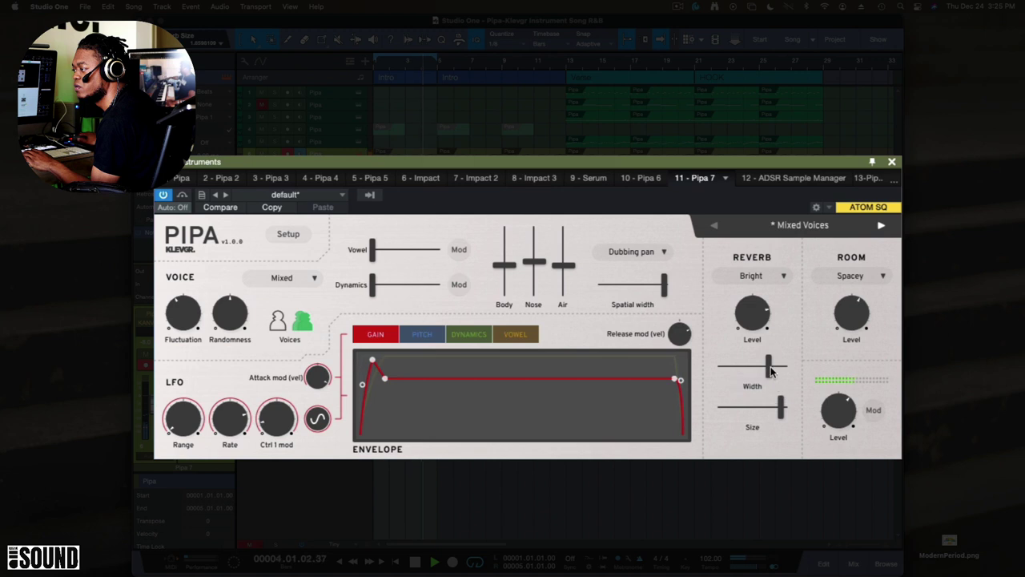
left_click_drag(781, 406, 763, 409)
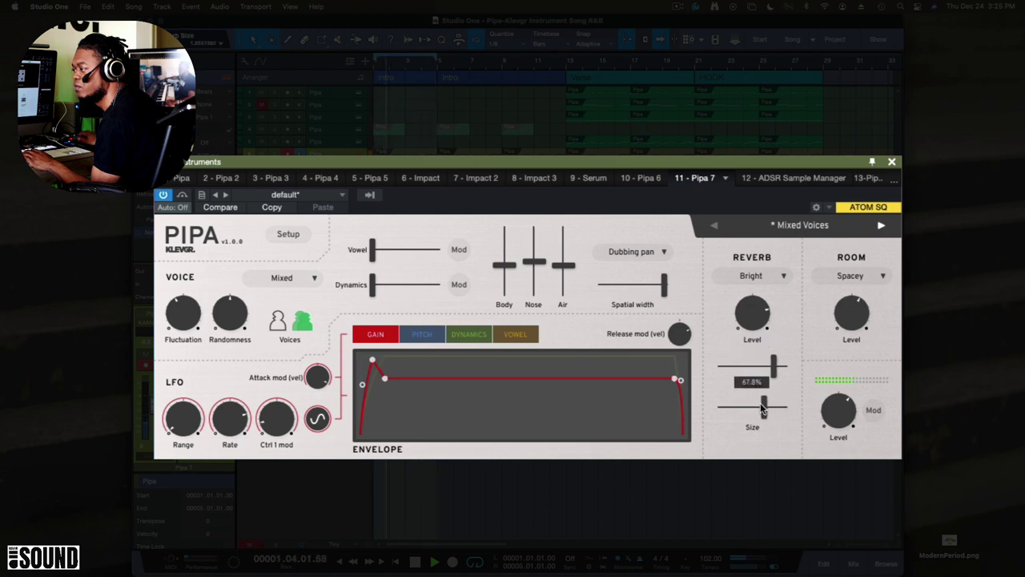
- Change the reverb type to Dark and increase the reverb size a little more
left_click(753, 276)
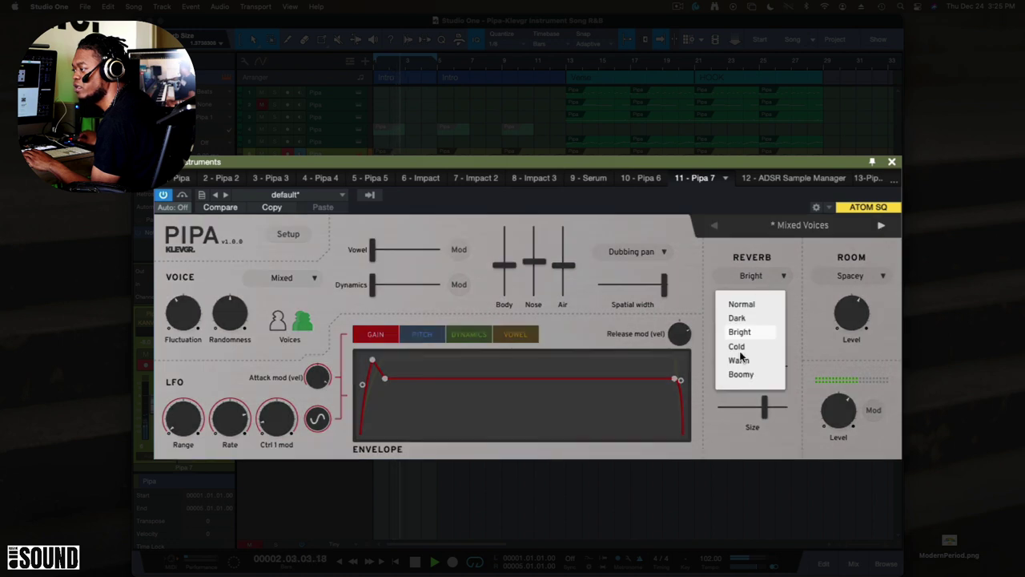
left_click(742, 319)
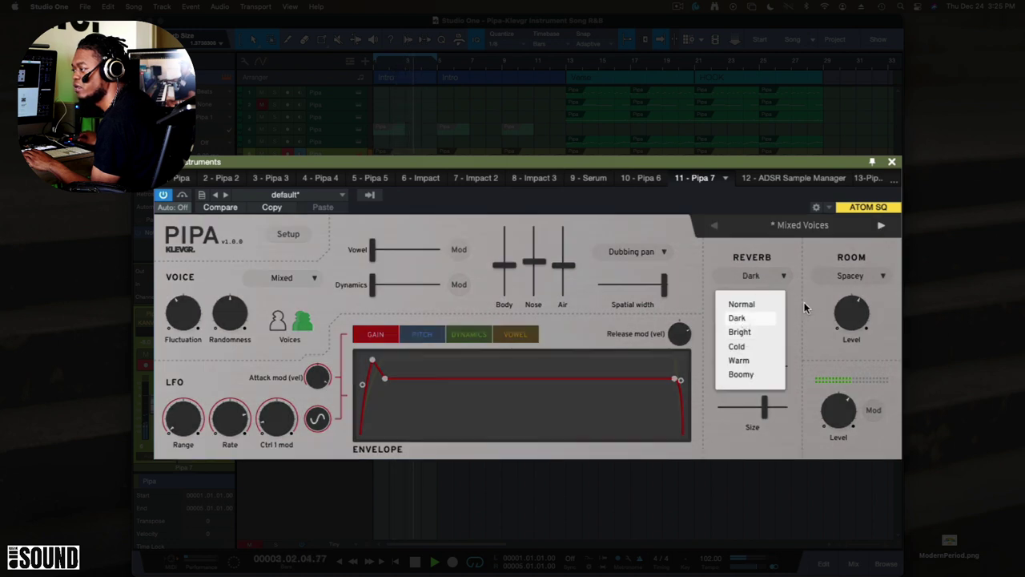
left_click(794, 309)
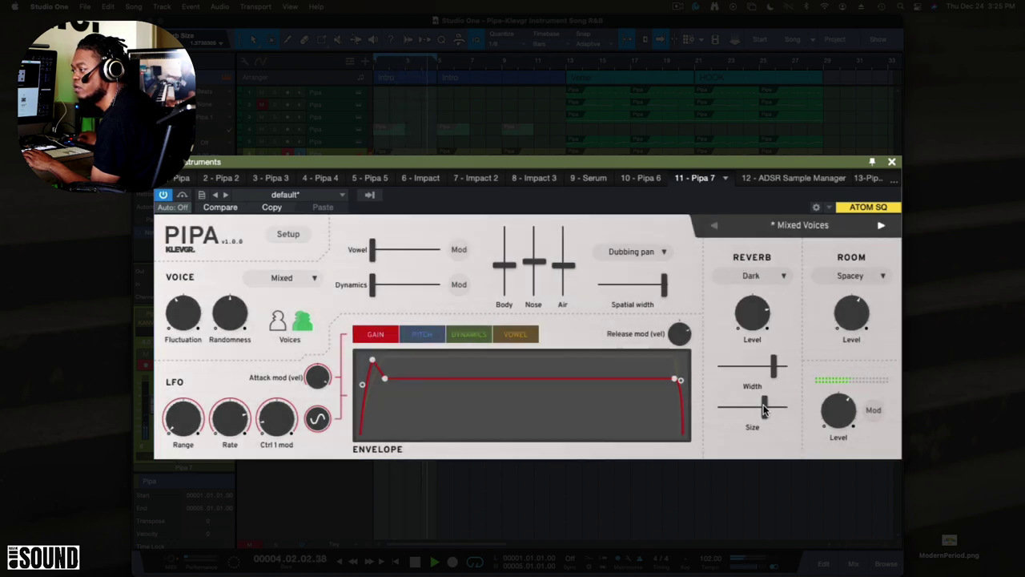
left_click_drag(763, 409, 770, 408)
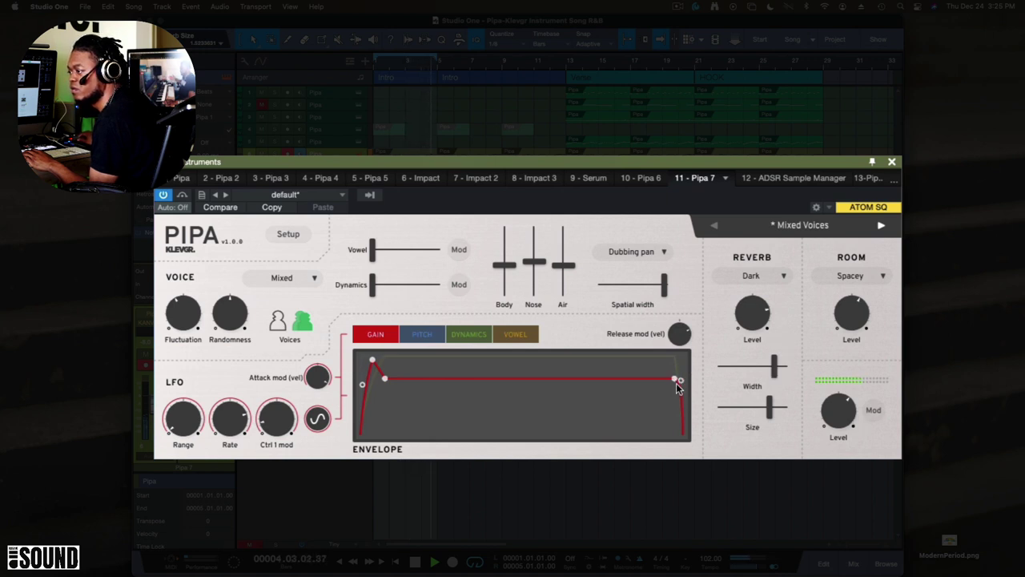
- Move the Vowel envelope's release point slightly earlier and lower the velocity release modulation
left_click(511, 335)
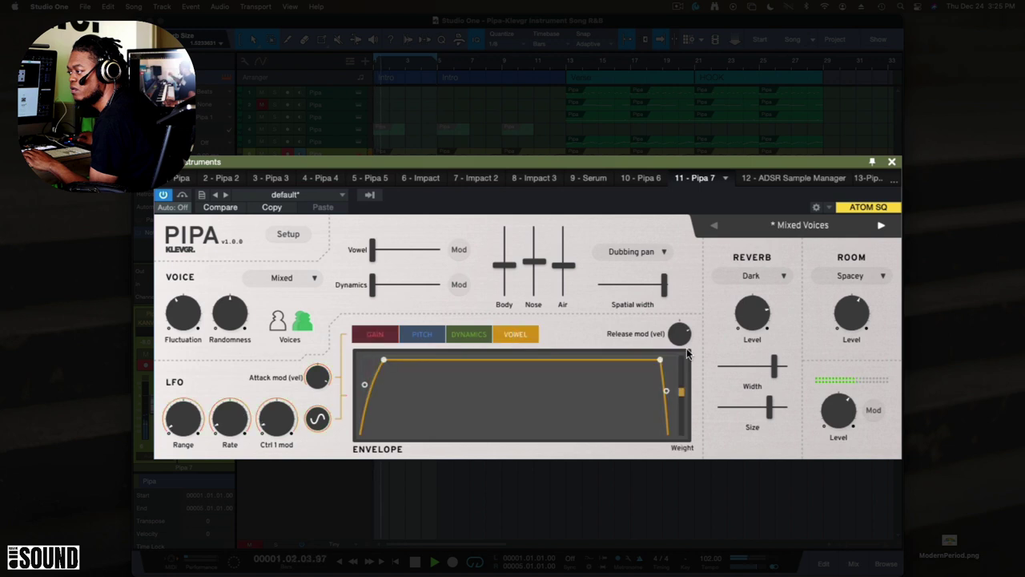
left_click_drag(660, 362, 668, 362)
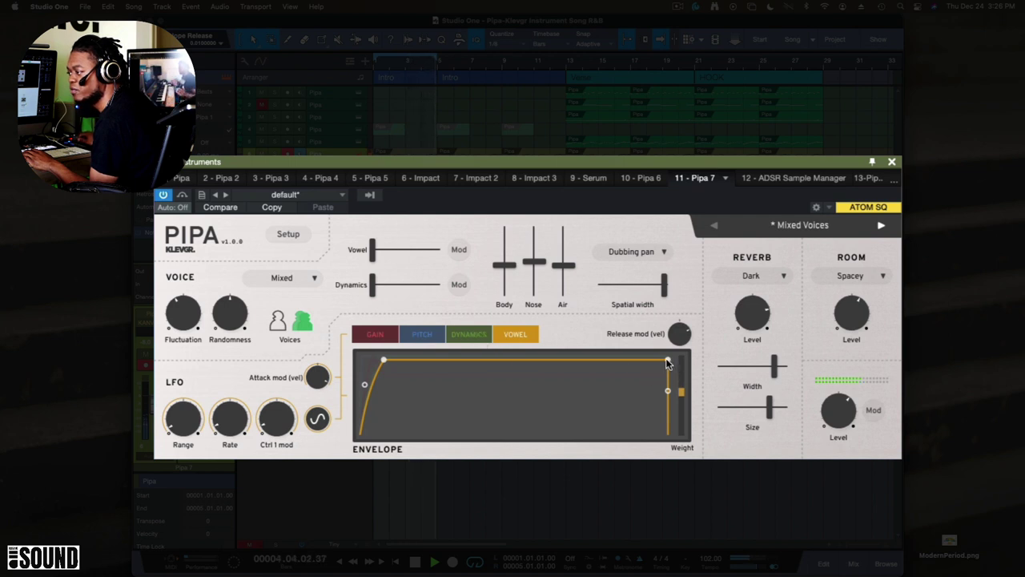
left_click_drag(670, 364, 654, 363)
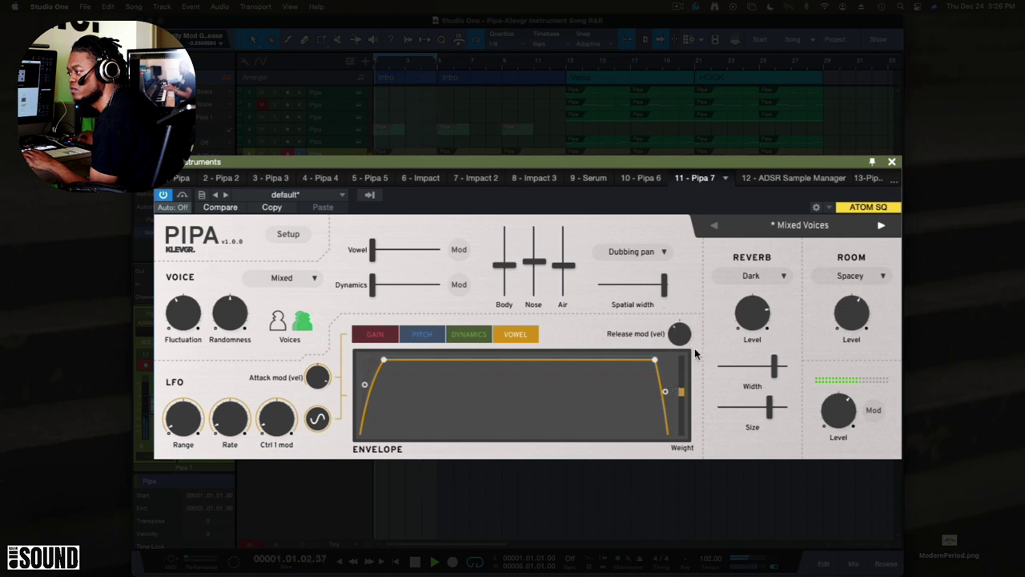
- Set the room type to Bright and raise the room level to its maximum
left_click(850, 276)
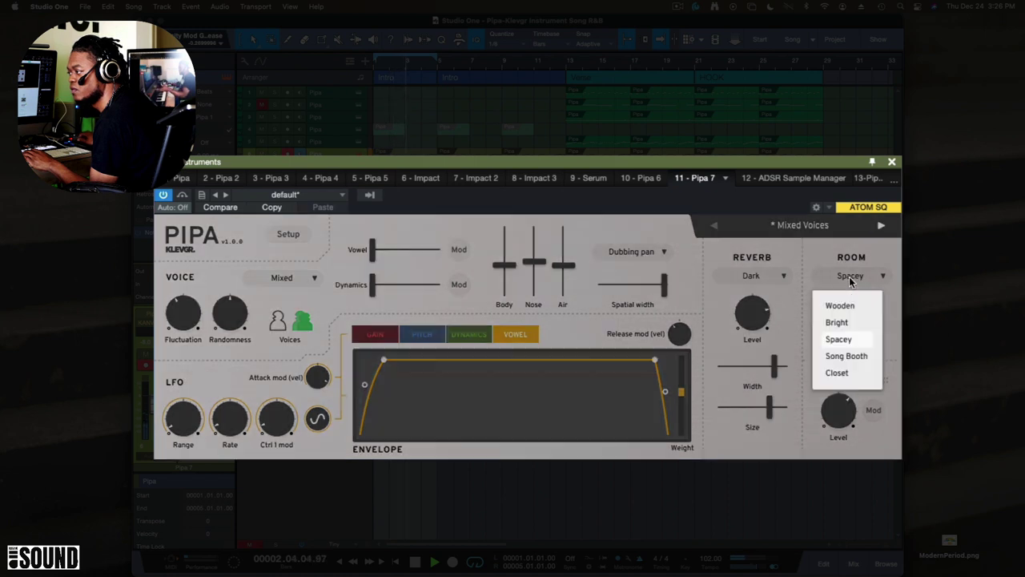
left_click(841, 324)
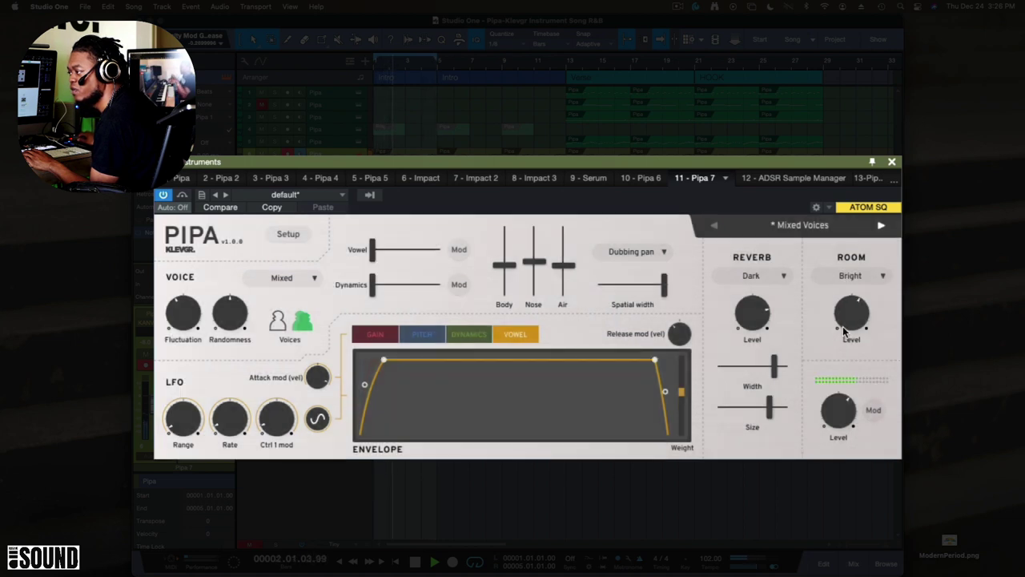
mouse_move(846, 319)
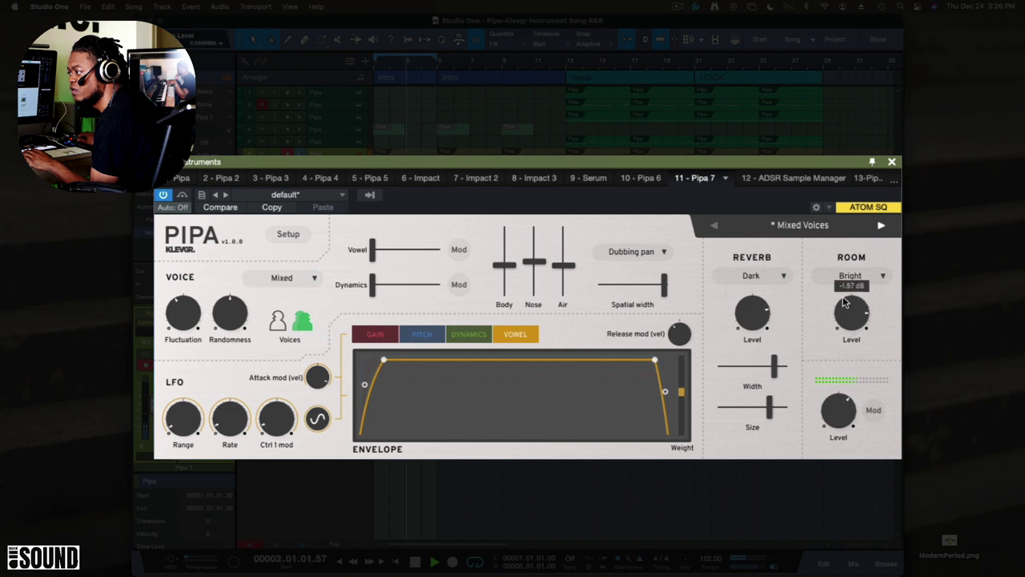
left_click_drag(842, 295, 842, 285)
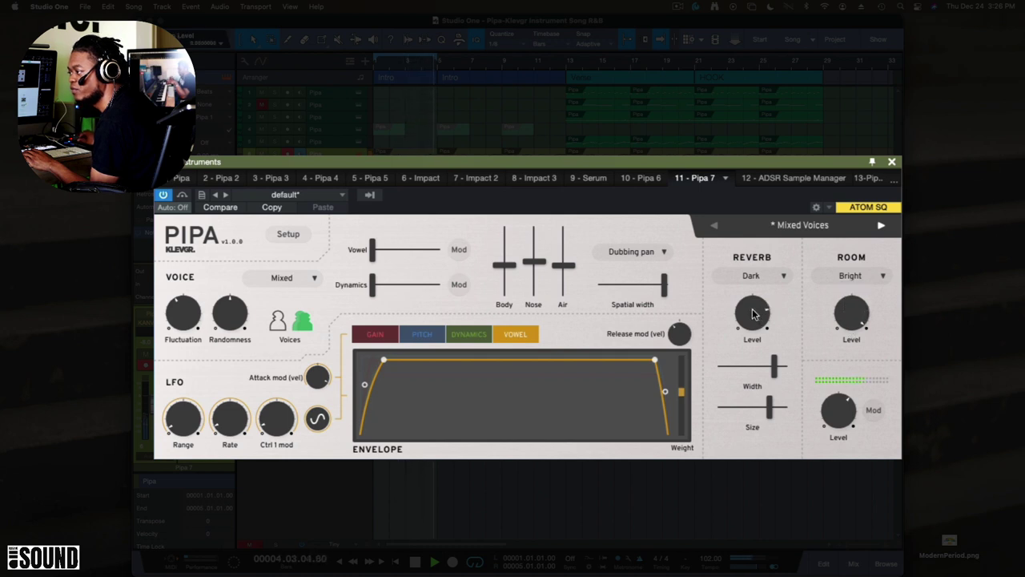
- Try the Wooden room type and switch the room to Song Booth
left_click(856, 274)
left_click(845, 310)
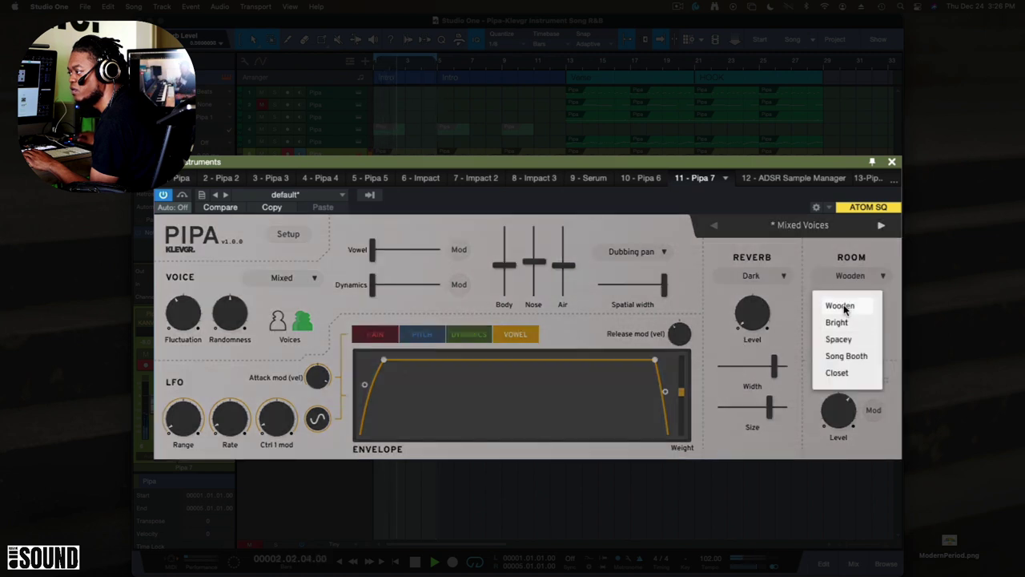
left_click(845, 357)
- Raise the reverb level to about -2.5 dB, keeping the Dark reverb type
left_click(763, 276)
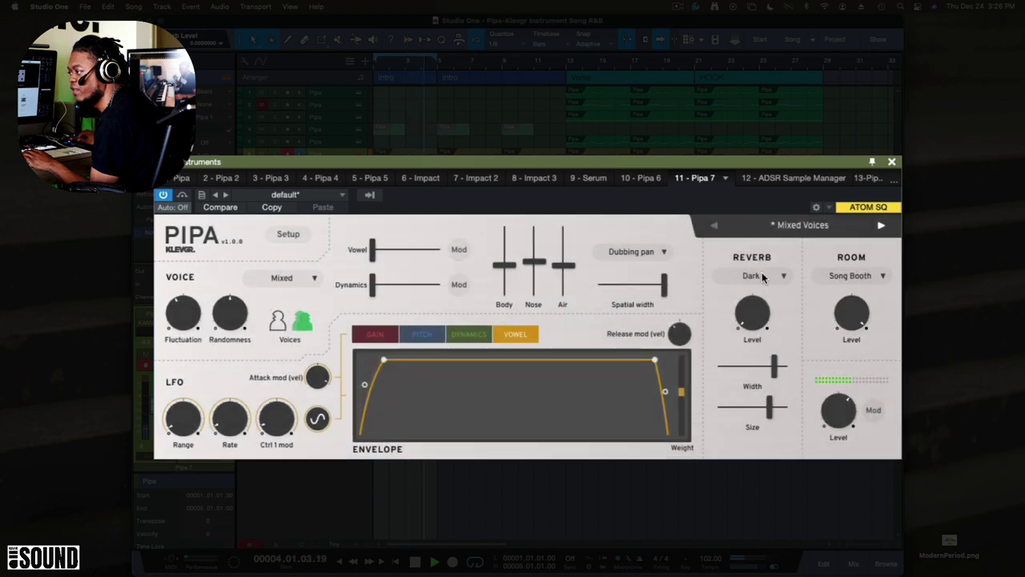
left_click_drag(760, 323, 759, 274)
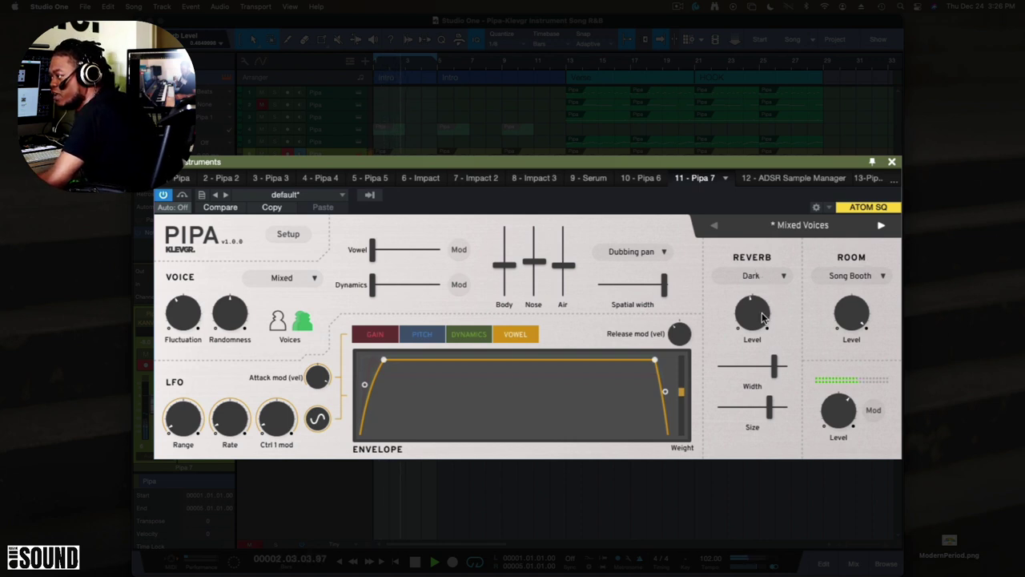
left_click_drag(767, 286, 768, 284)
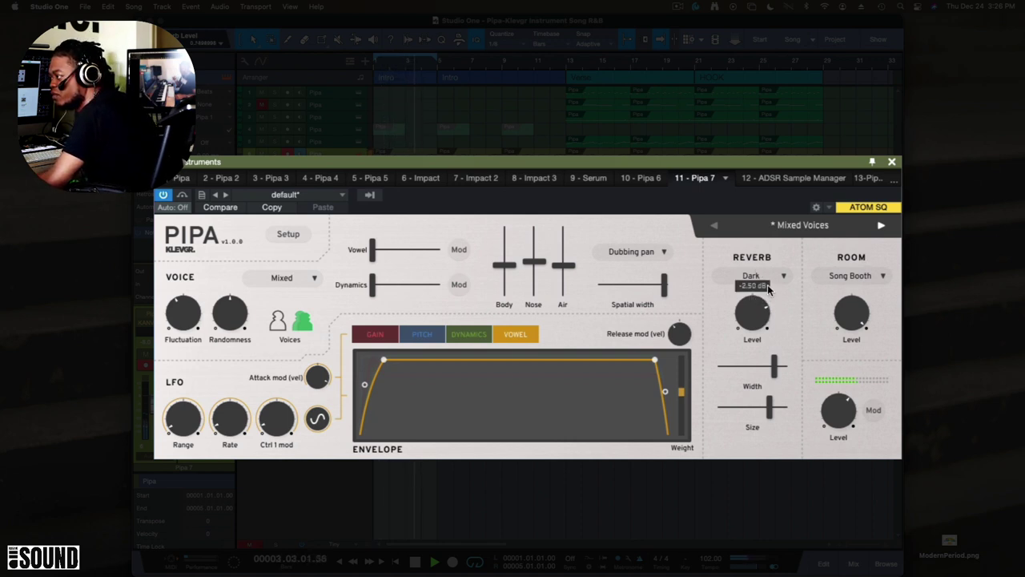
- Lower the room level to about -4.4 dB and set the room type to Closet
left_click_drag(847, 308, 840, 338)
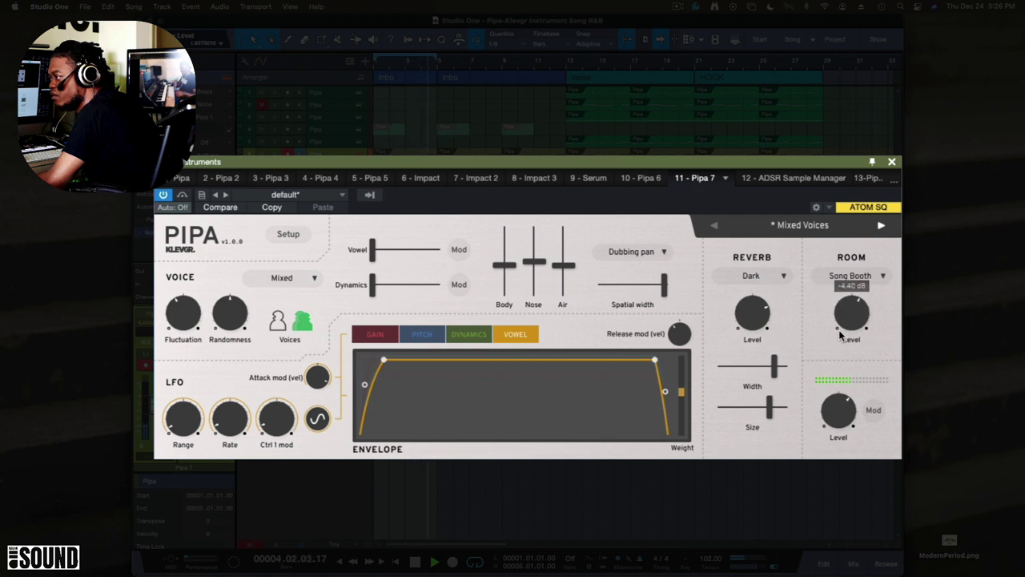
left_click(853, 275)
left_click(847, 373)
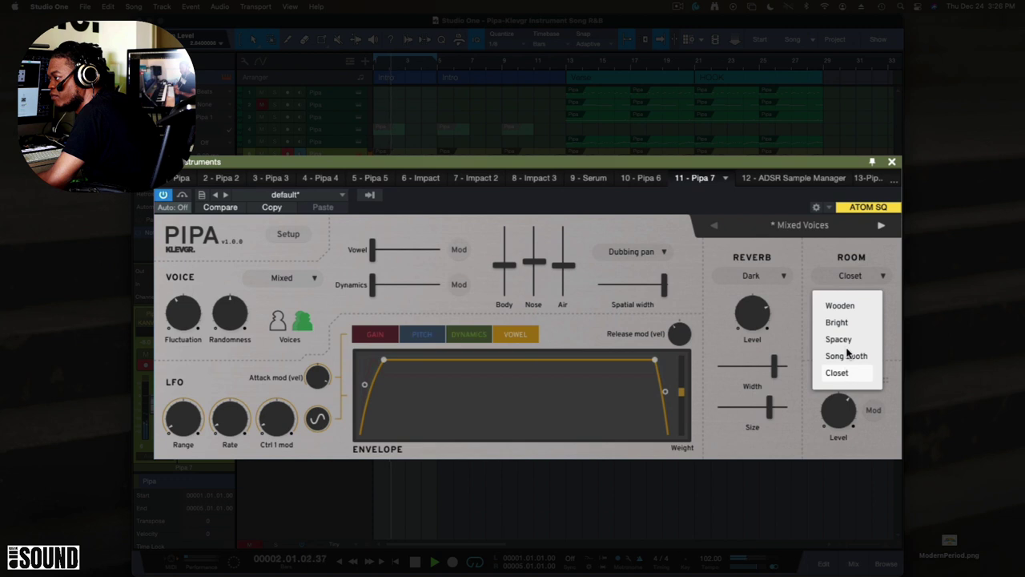
- Shape the Mixed Voices tone by setting Body to about 28% and placing Nose and Air slightly above their midpoints
left_click(749, 332)
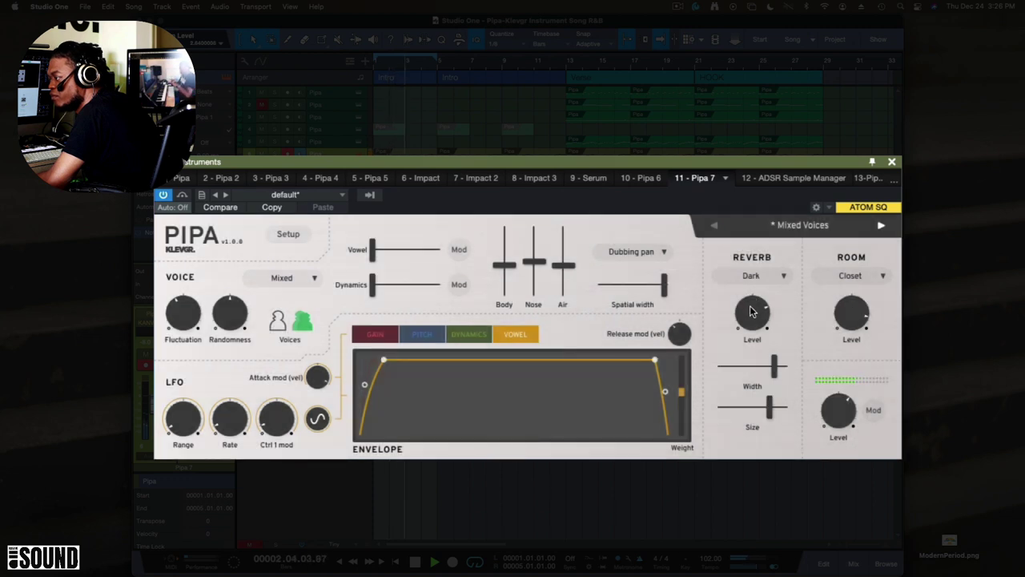
mouse_move(750, 307)
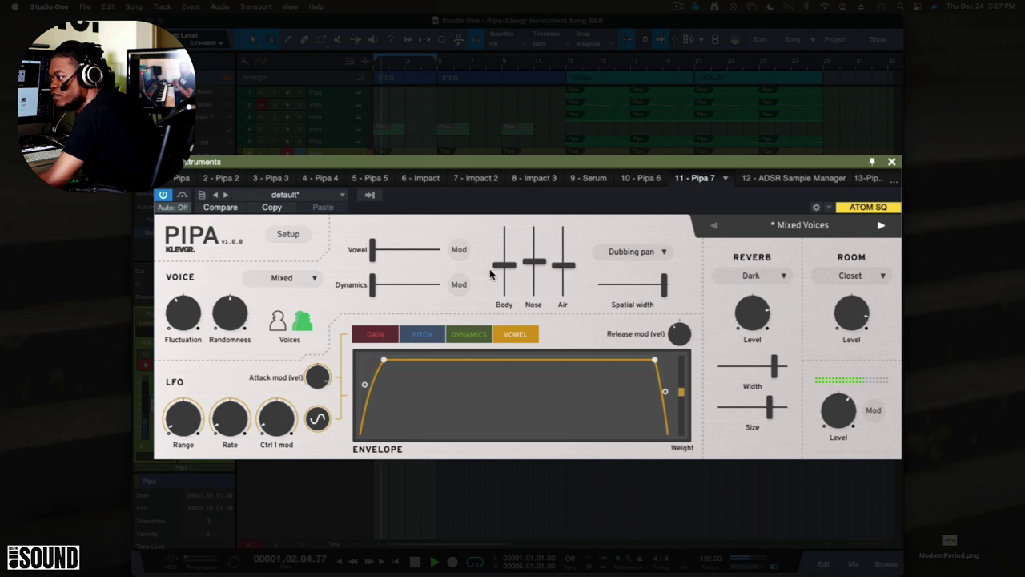
left_click_drag(502, 268, 503, 258)
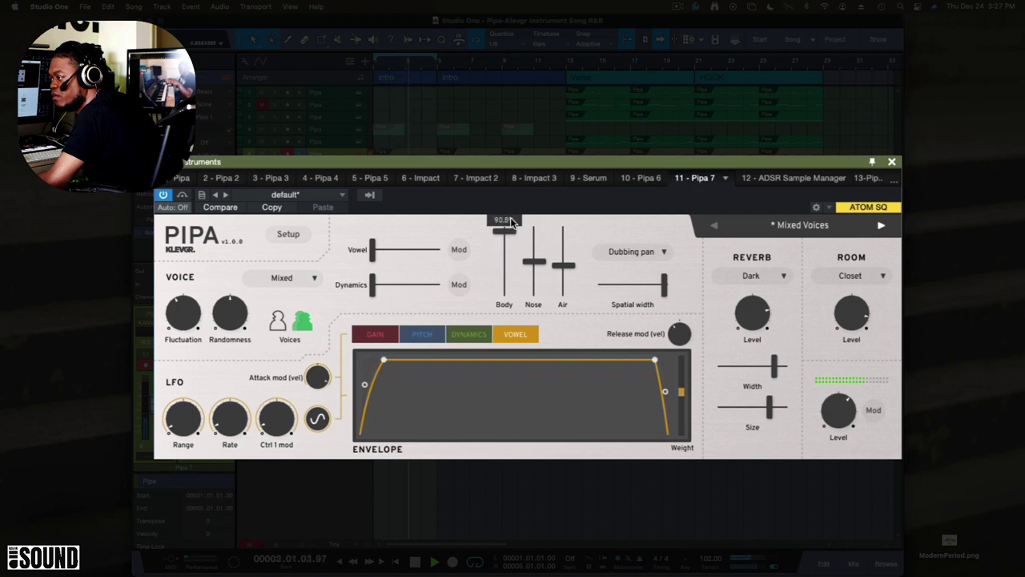
left_click_drag(503, 234, 558, 224)
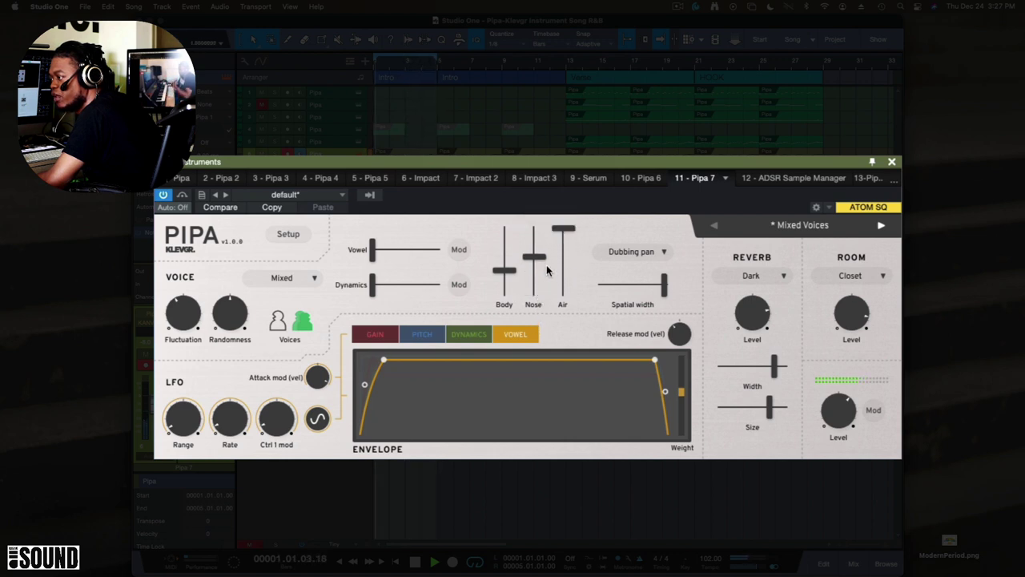
left_click_drag(514, 274, 506, 262)
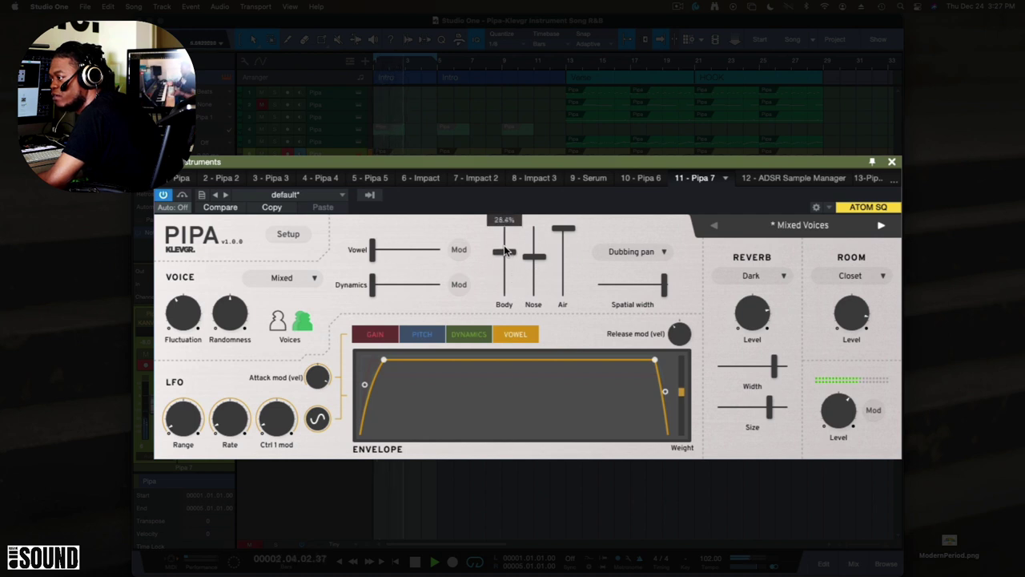
left_click_drag(505, 250, 506, 252)
left_click_drag(560, 230, 559, 264)
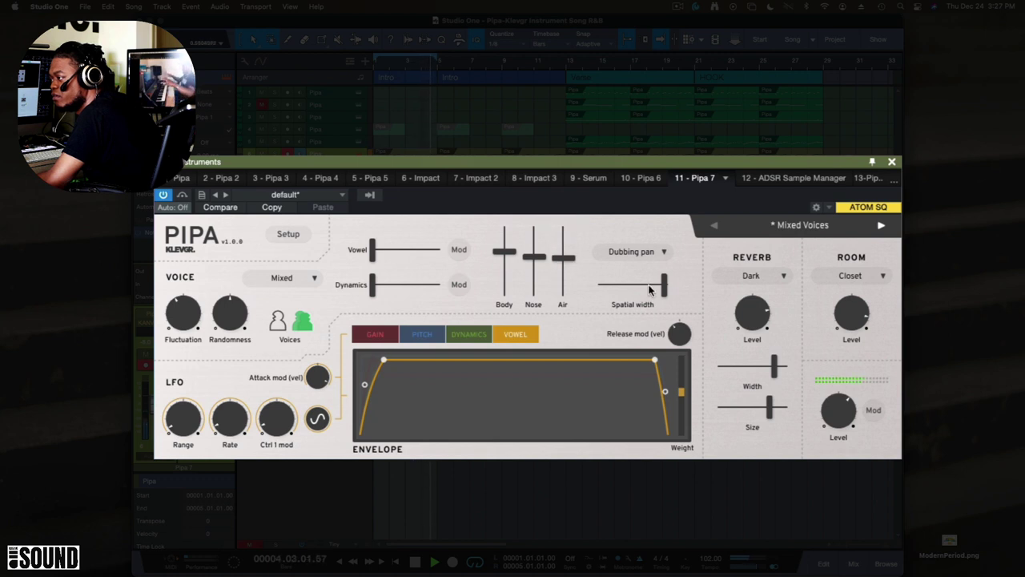
- Reduce the spatial width to near its minimum, trying Random pan and switching back to Dubbing pan
left_click_drag(656, 288, 605, 290)
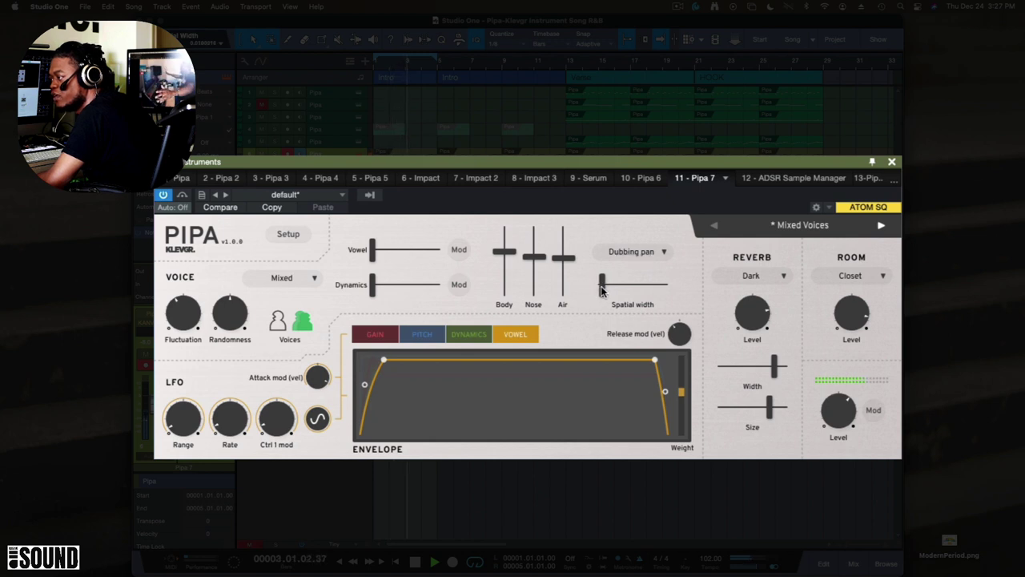
left_click(644, 255)
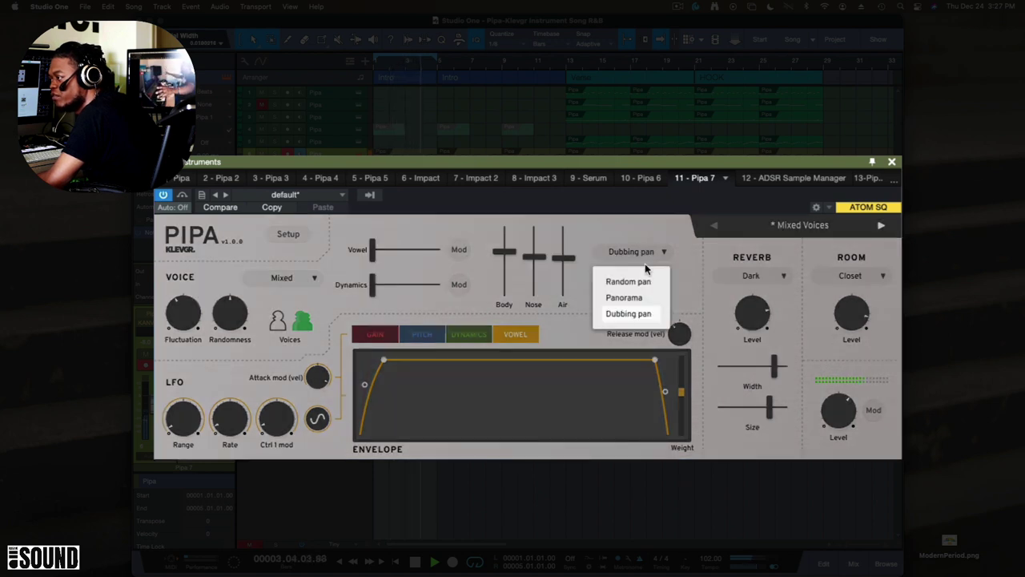
left_click(640, 285)
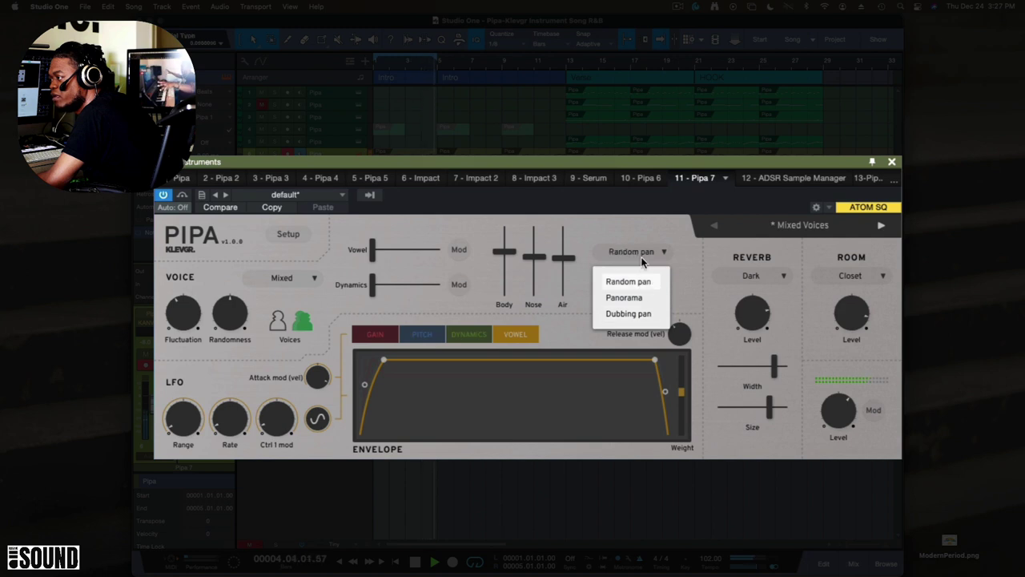
left_click(641, 319)
left_click(639, 313)
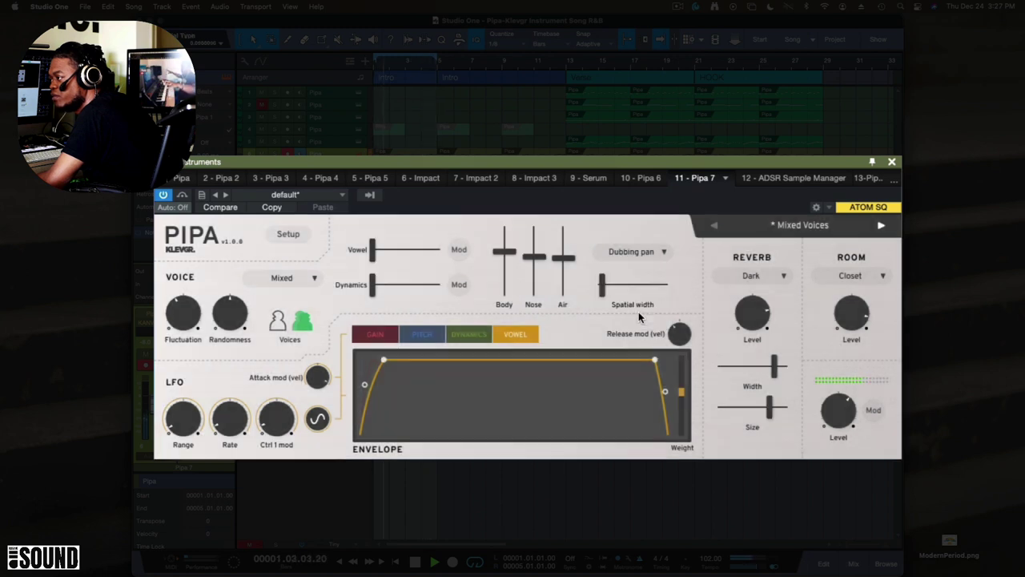
left_click_drag(602, 289, 612, 313)
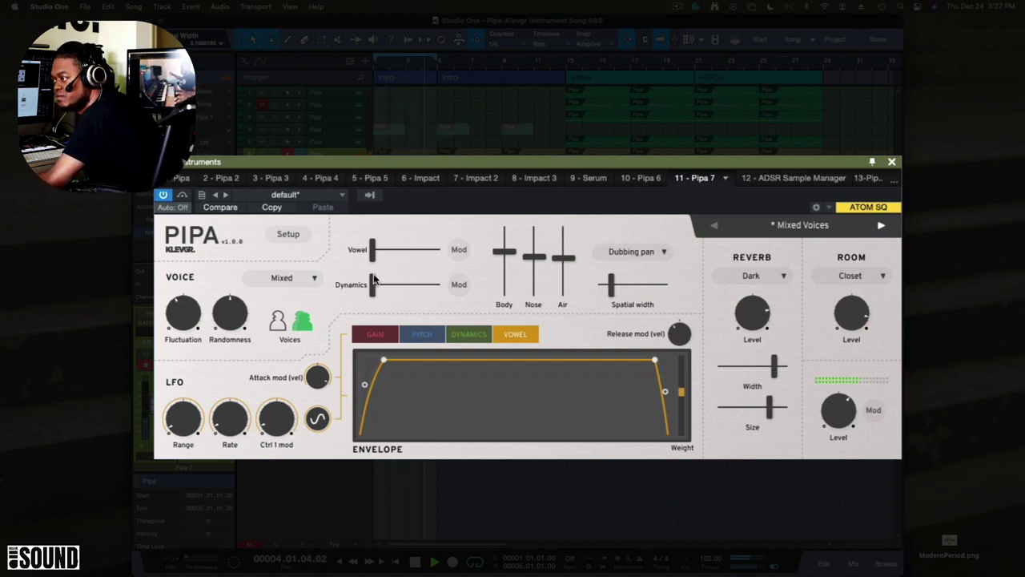
- Raise Vowel to roughly a third and Dynamics to roughly four fifths of their ranges
left_click_drag(372, 252, 417, 265)
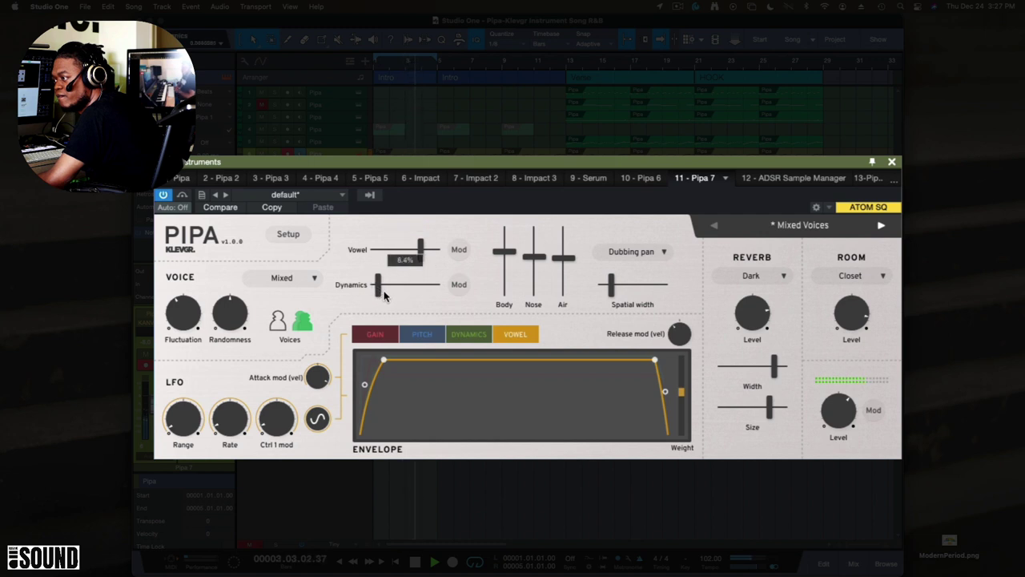
left_click_drag(437, 292, 392, 271)
- Try the Male and Female voice types and return to Mixed
left_click(303, 280)
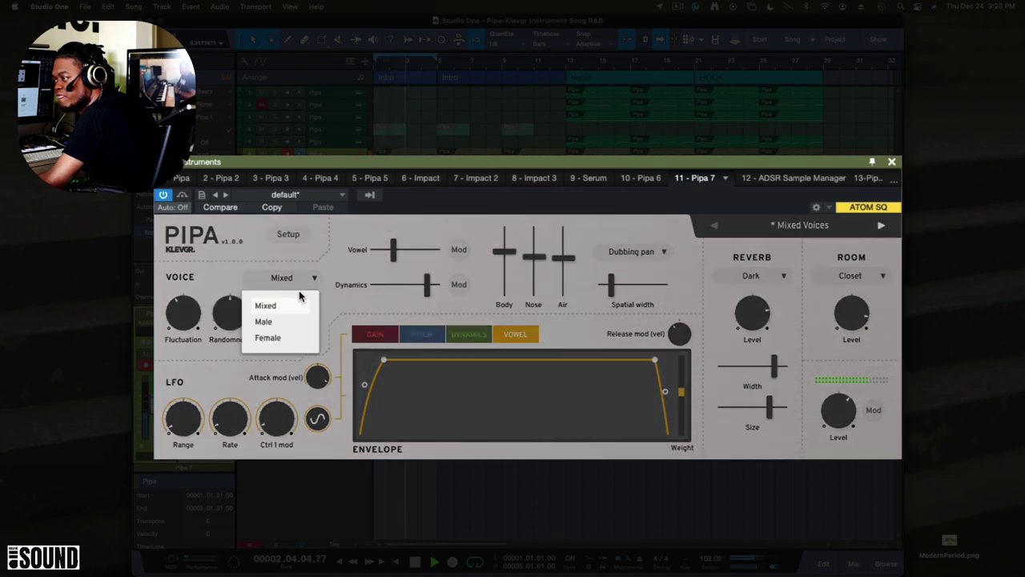
left_click(272, 323)
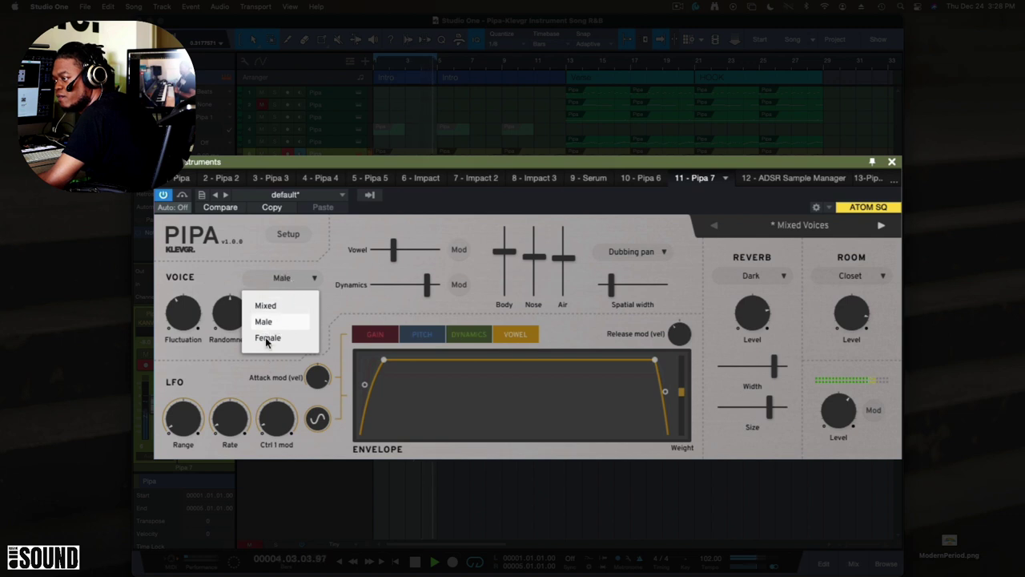
left_click(270, 340)
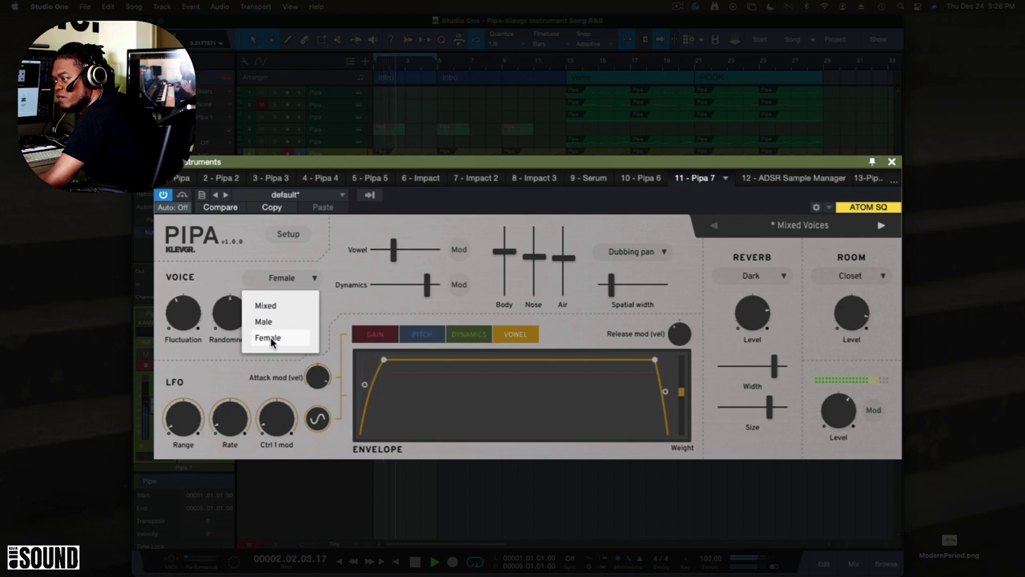
left_click(273, 308)
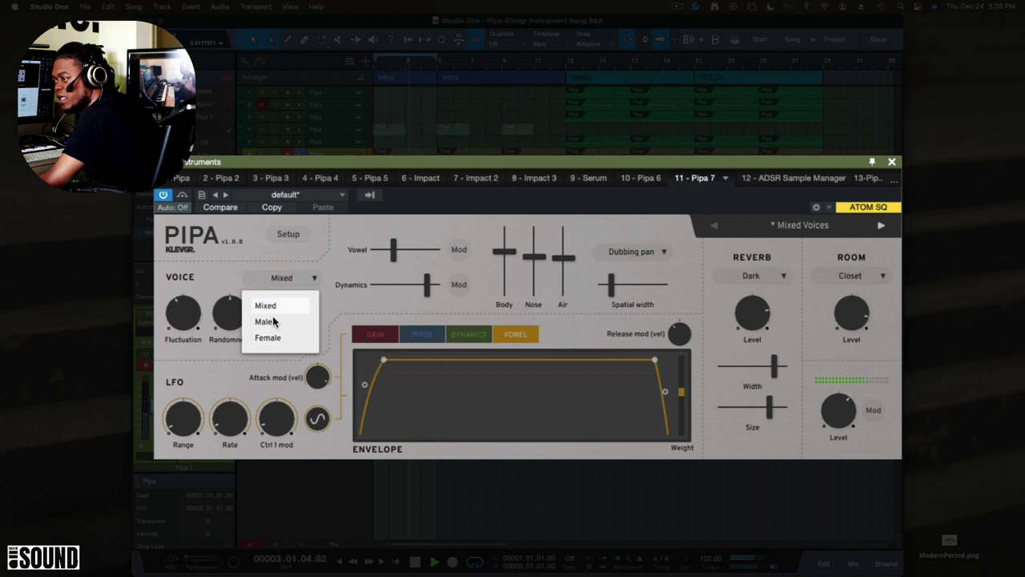
left_click(237, 279)
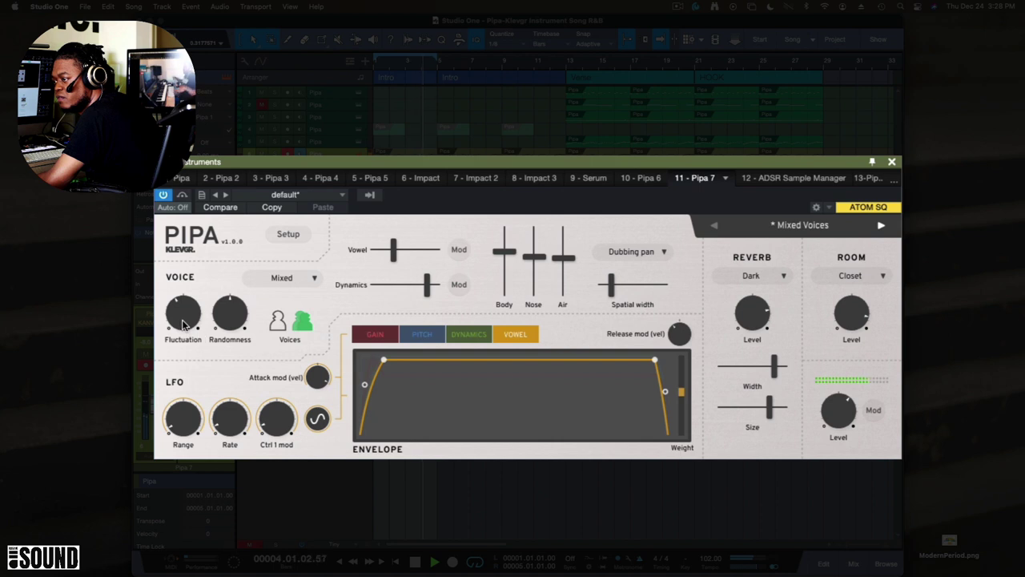
- Increase the Fluctuation and Randomness of the mixed voices
left_click_drag(184, 325, 190, 293)
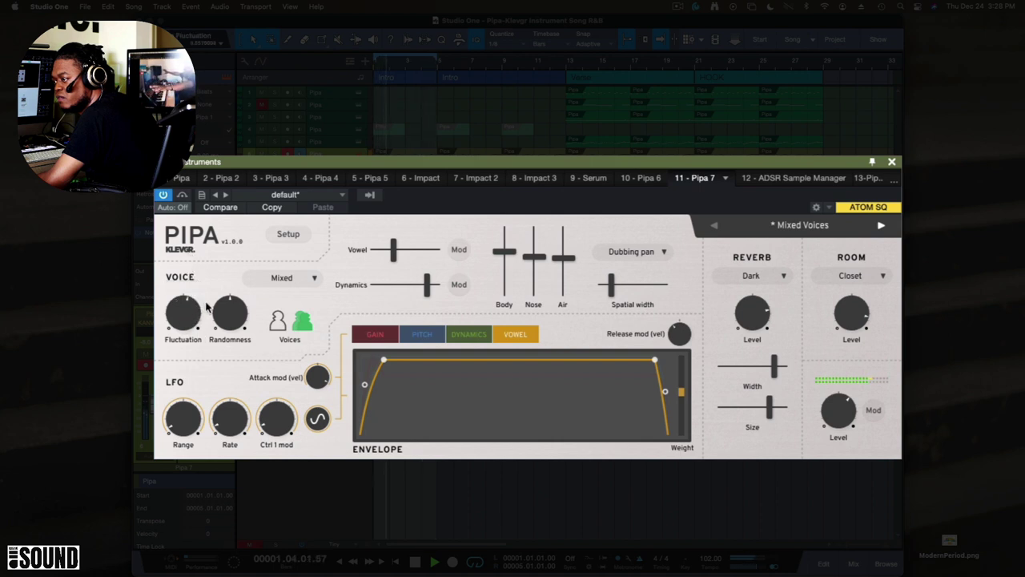
left_click_drag(229, 314, 237, 265)
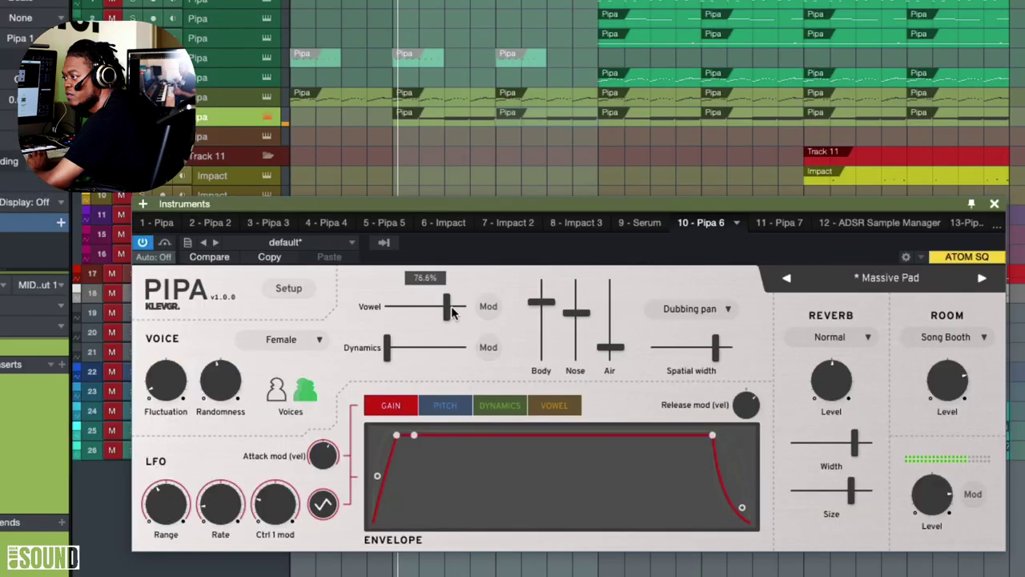
- Lower the Massive Pad's Vowel to about 30% and raise its Nose and Randomness amounts
left_click_drag(445, 312, 410, 311)
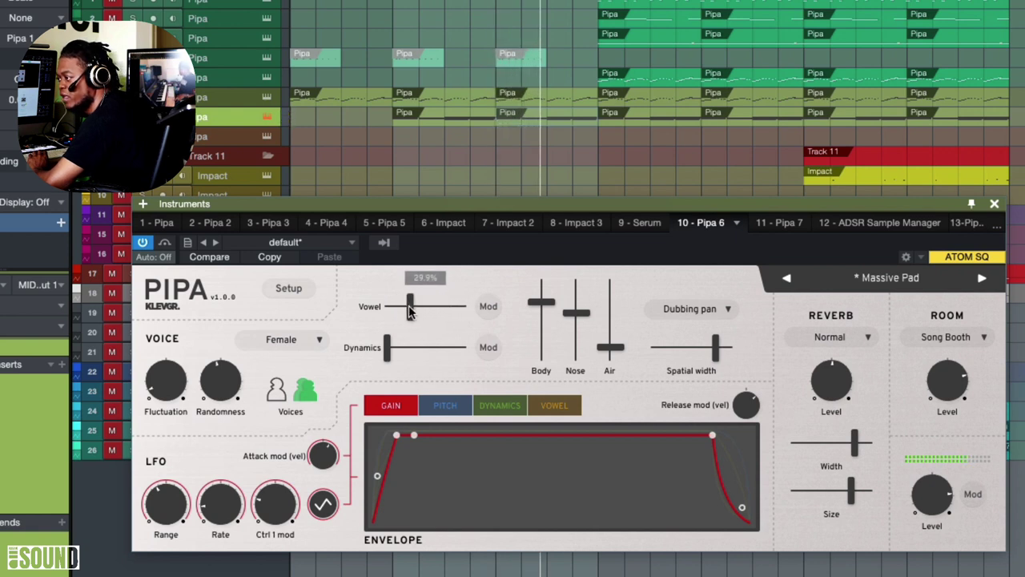
left_click_drag(550, 303, 576, 305)
left_click_drag(229, 370, 230, 369)
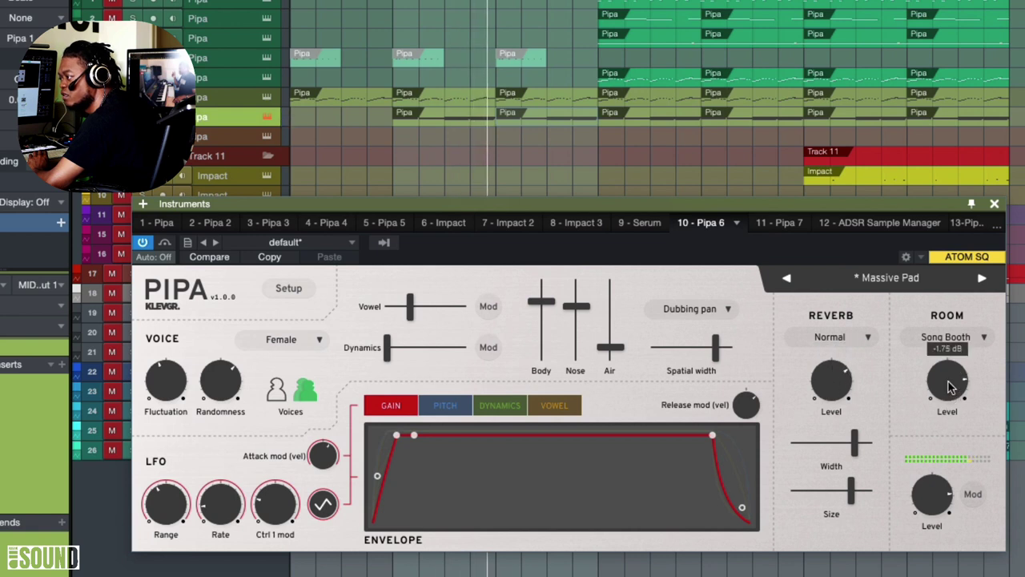
- Increase the Massive Pad's reverb width and size, and lower Air and Nose to near their minimums
left_click_drag(859, 450, 866, 449)
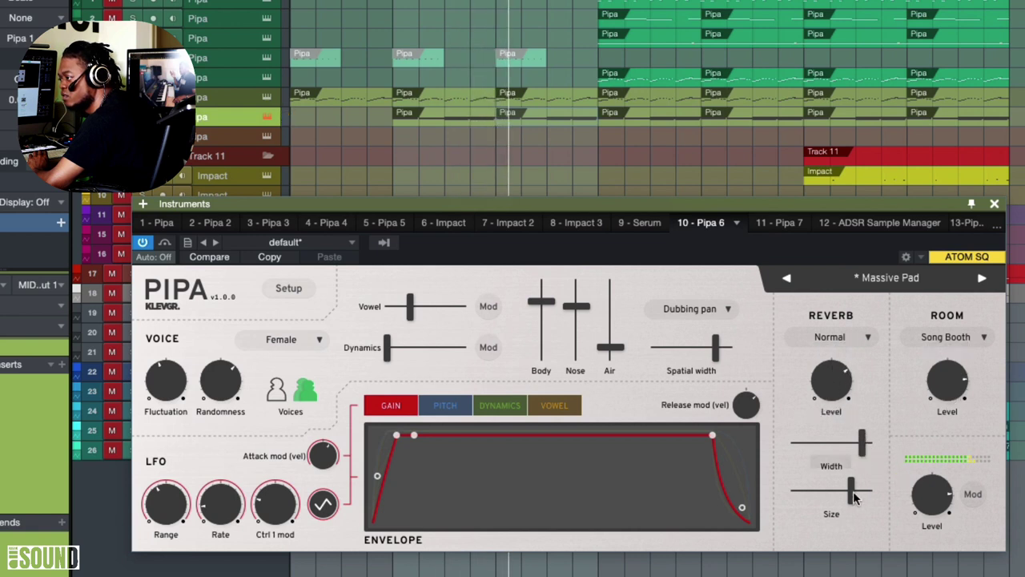
left_click_drag(856, 494, 871, 496)
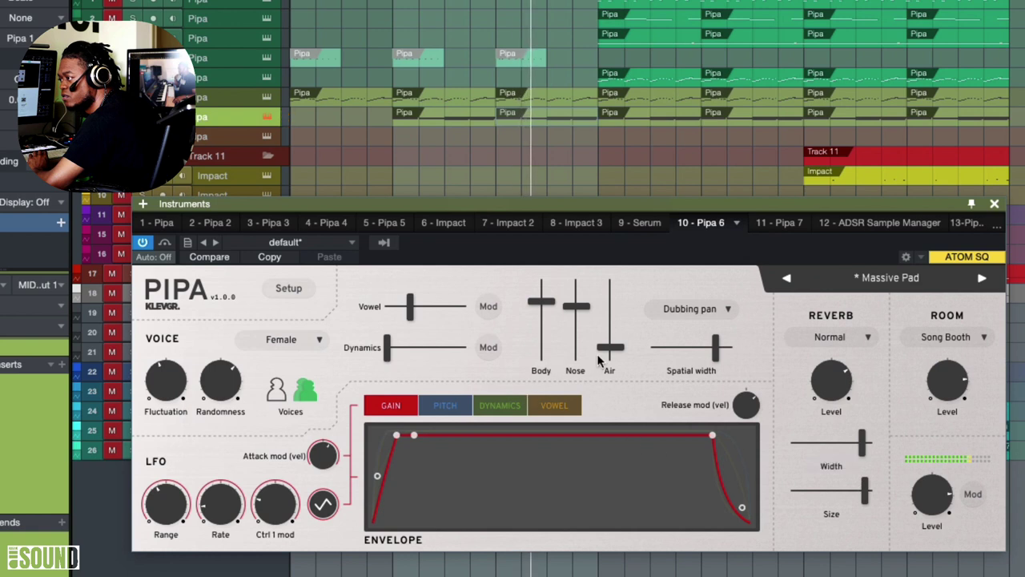
left_click_drag(609, 347, 609, 398)
left_click_drag(575, 307, 571, 390)
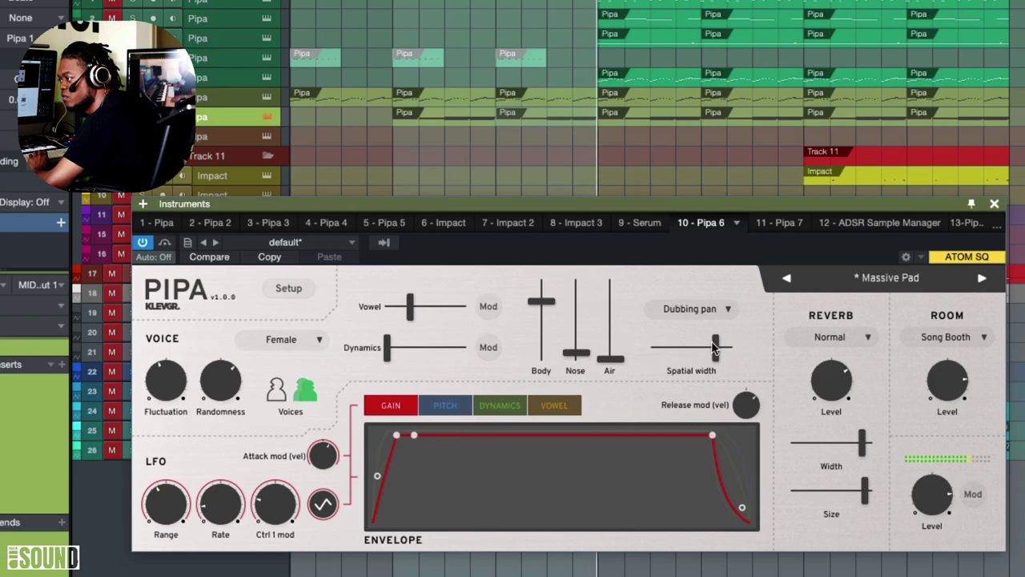
- Select the Pipa 3 part in the Verse and play it from bar 13
left_click(613, 109)
key("f")
key("space")
left_click(568, 67)
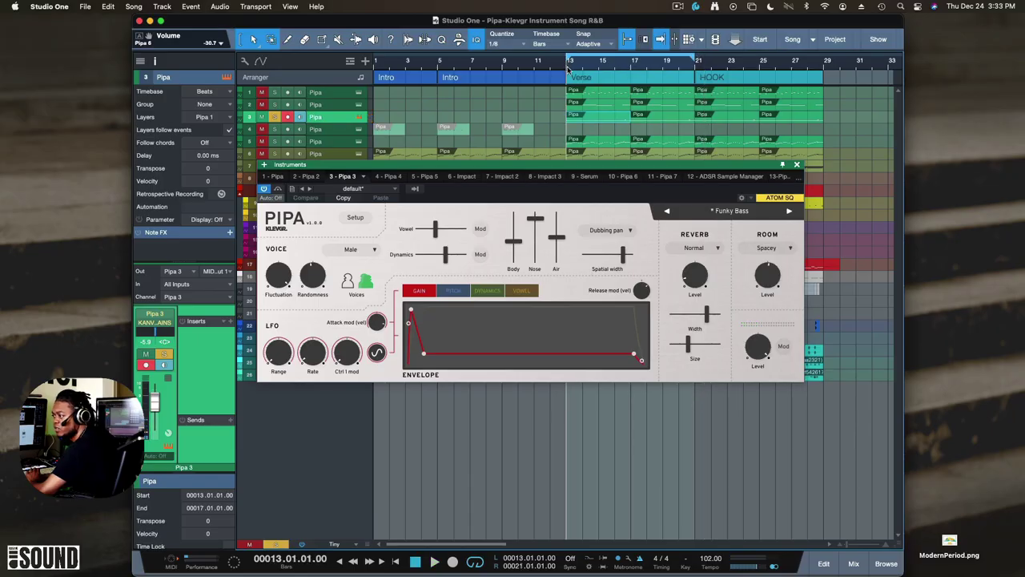
key("space")
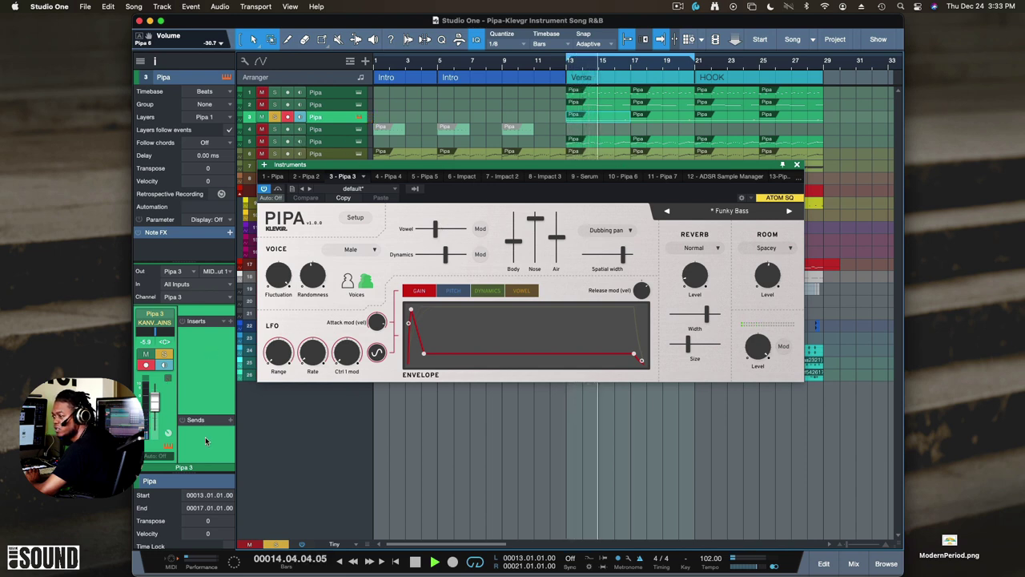
- Raise the Pipa 3 channel volume to -0.3 dB, set Body to about 20%, and unsolo the track
scroll(159, 407, "up", 5)
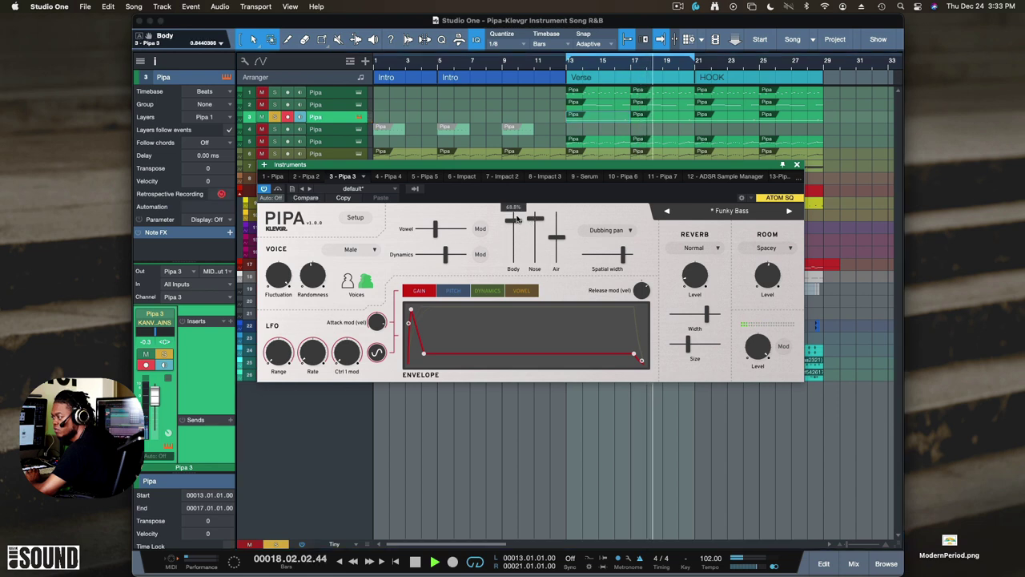
left_click_drag(513, 241, 516, 233)
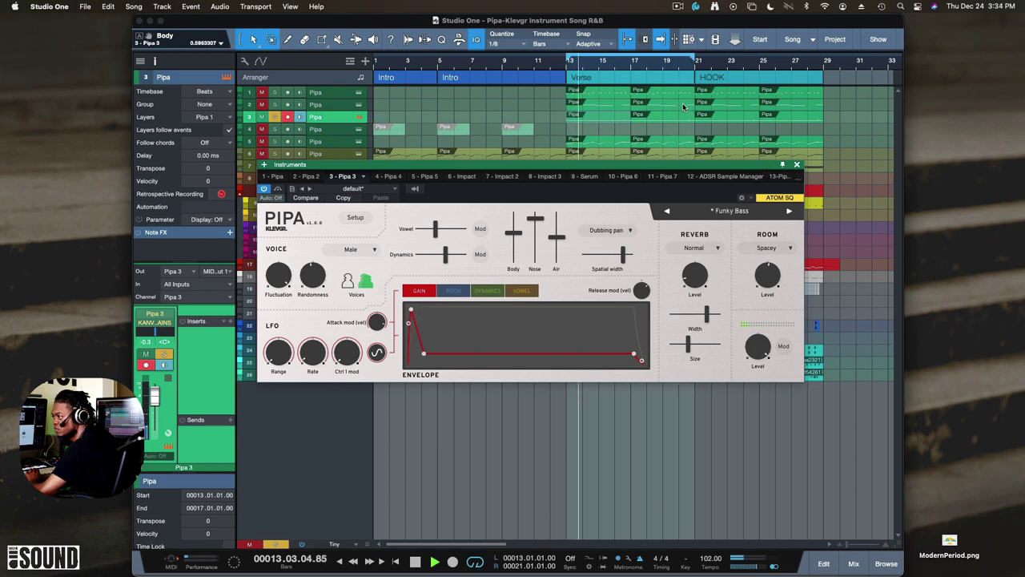
left_click(275, 117)
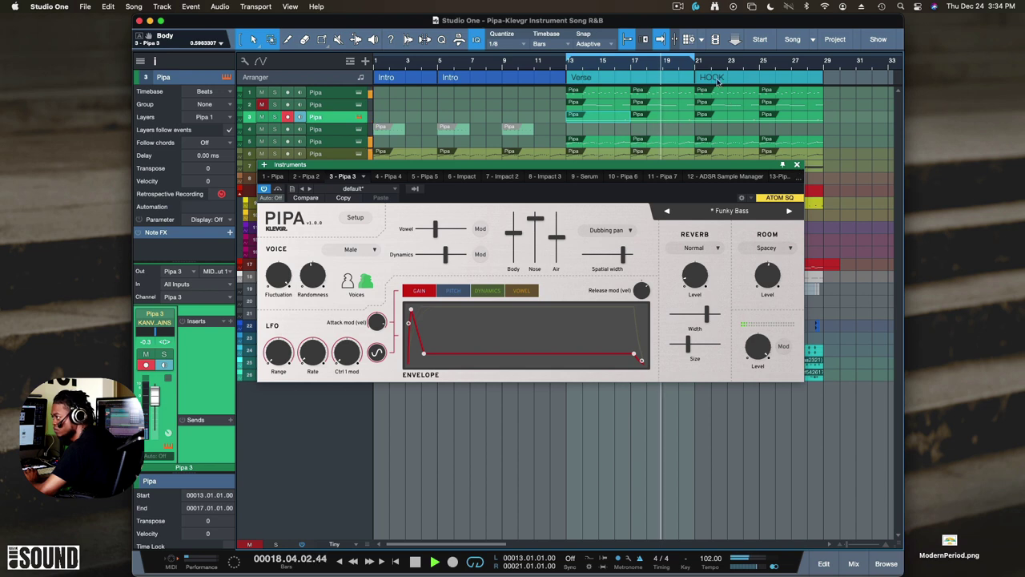
- Loop the HOOK section from bar 21 to 29, lower the Funky Bass Body to about -43%, and close the instrument window
left_click_drag(699, 49, 829, 55)
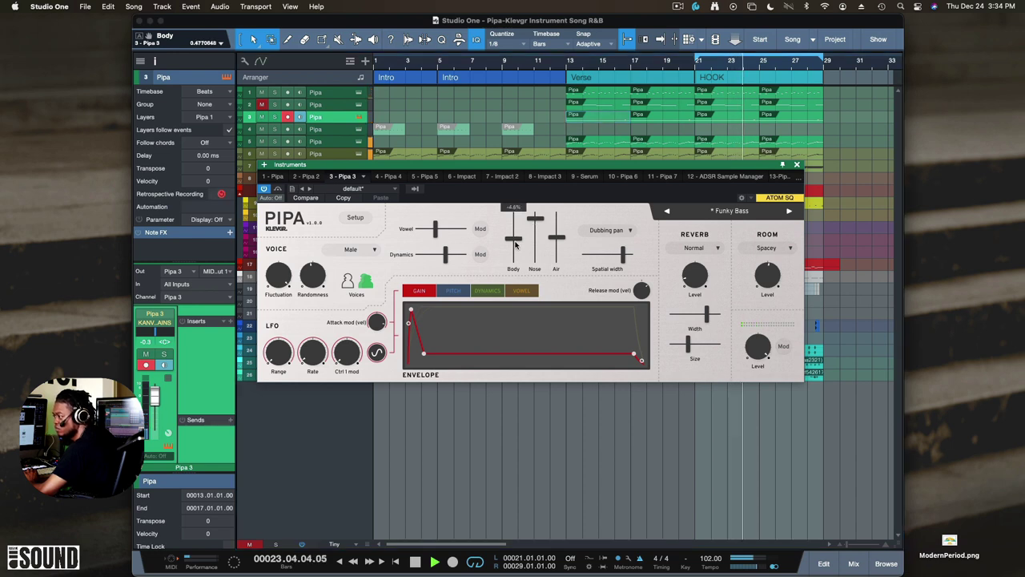
left_click_drag(518, 238, 515, 255)
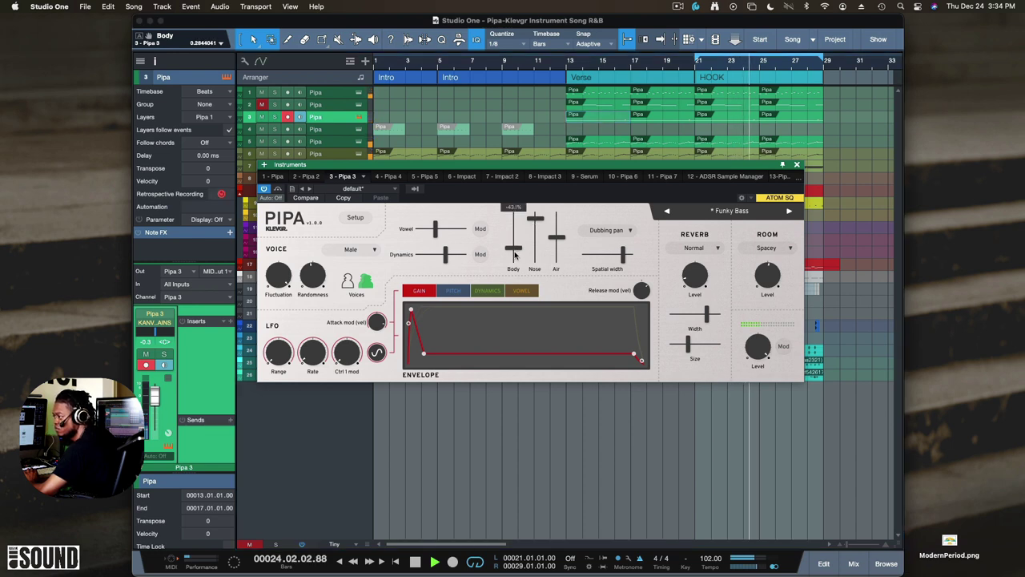
left_click(797, 165)
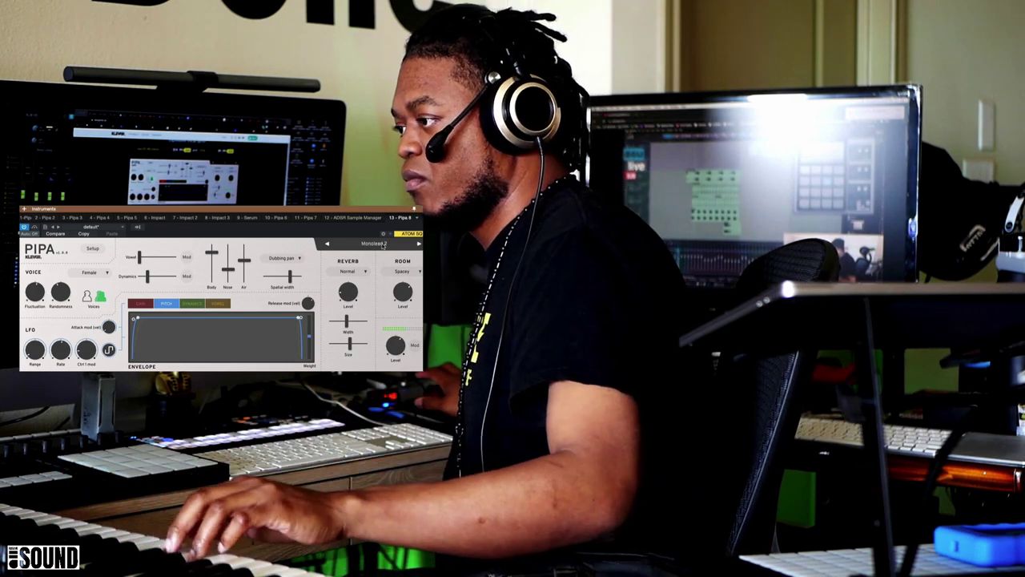
- Audition lead presets on Pipa 8, including Smooth Lead and Vocoder Lead, and load the WOAH preset
left_click(418, 244)
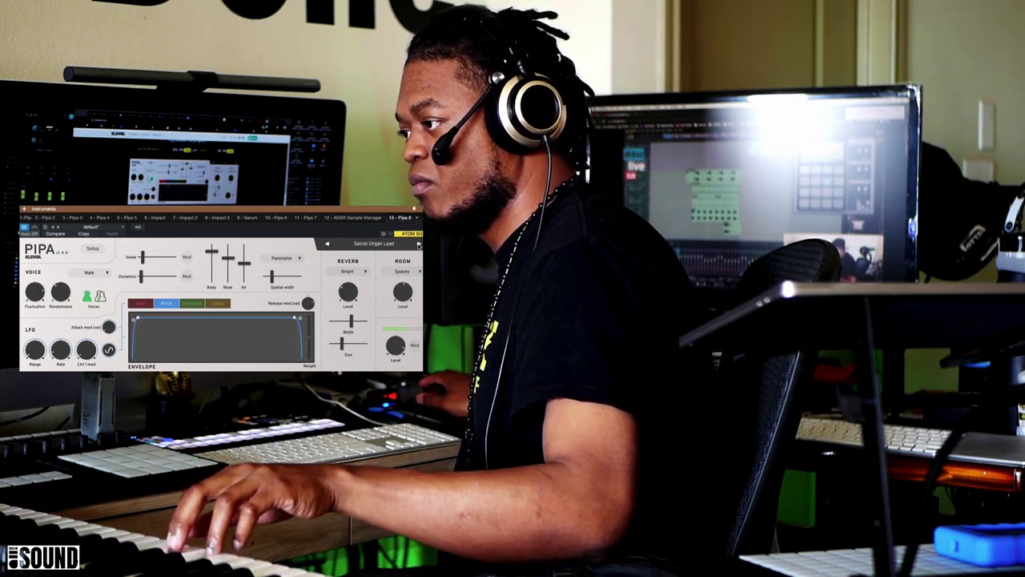
left_click(418, 243)
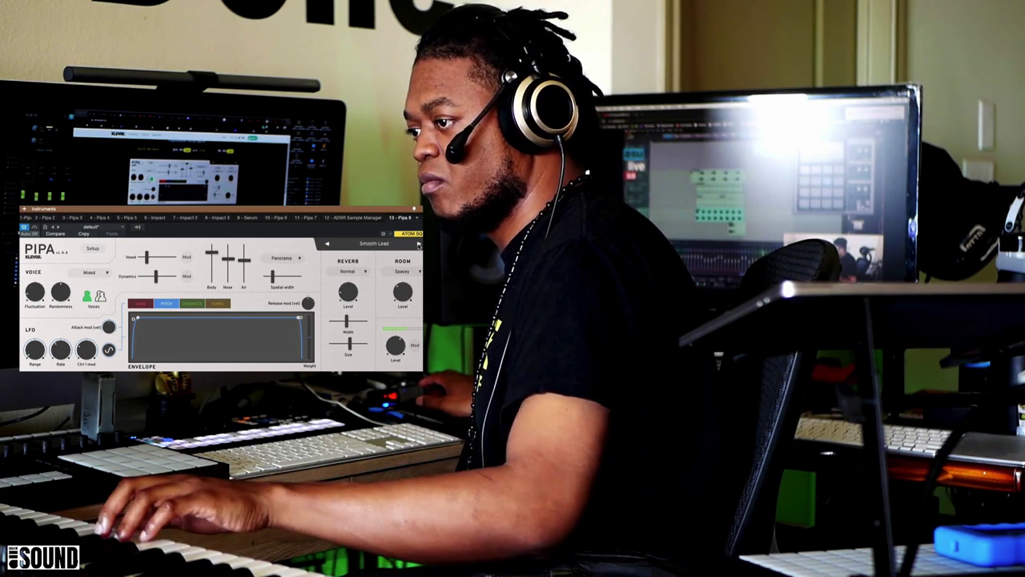
left_click(418, 244)
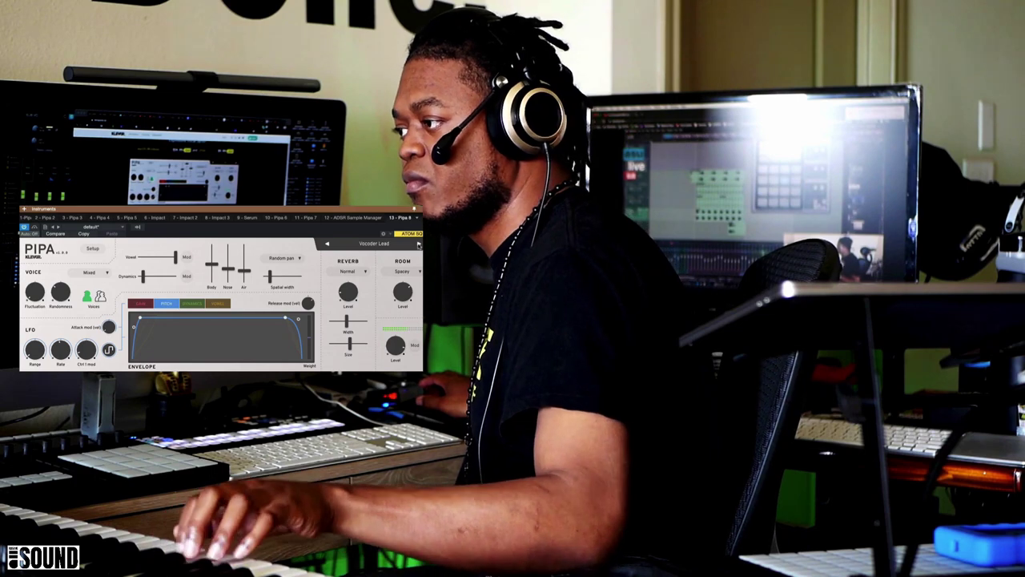
left_click(418, 244)
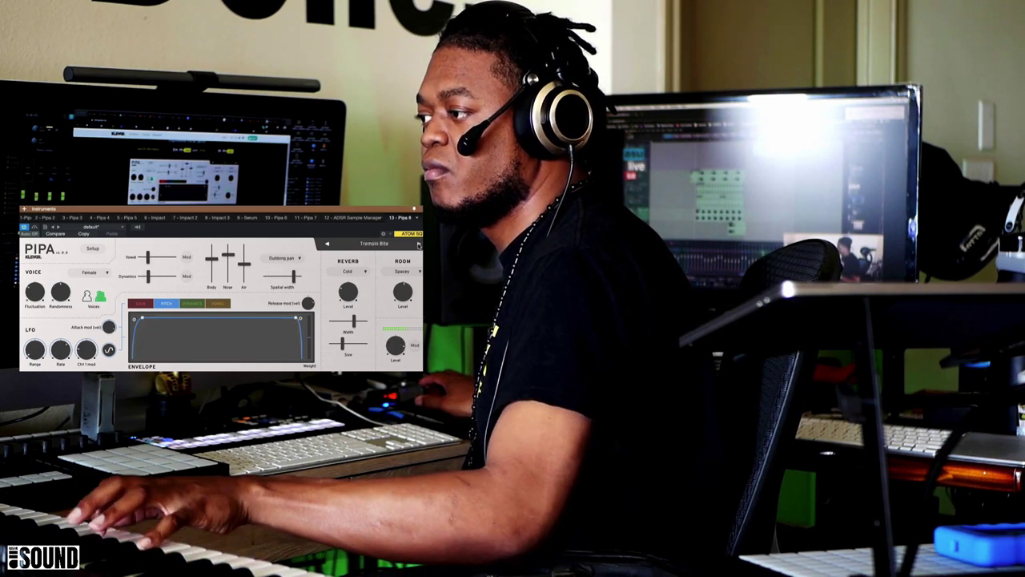
left_click(374, 244)
left_click(377, 277)
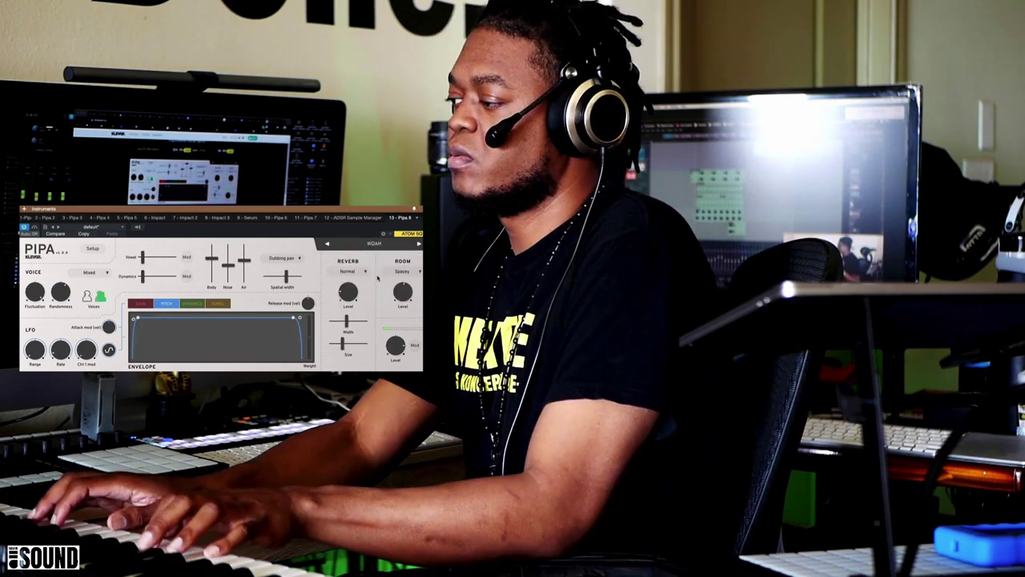